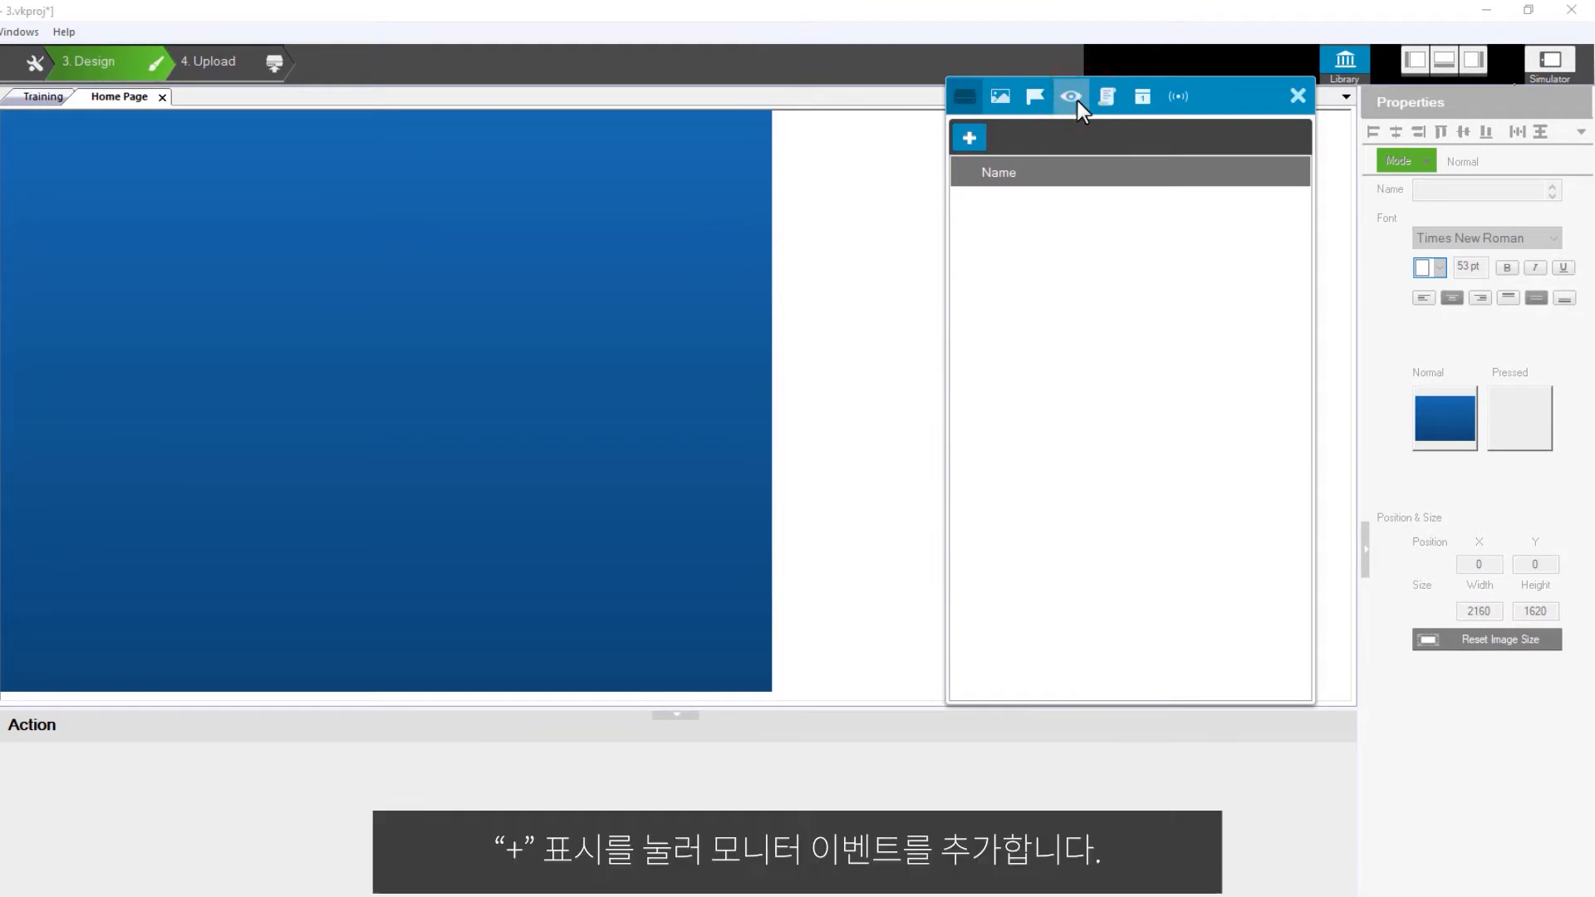
Add a new monitor event and review the event types it offers.
{"action": "left_click", "coordinate": [970, 140]}
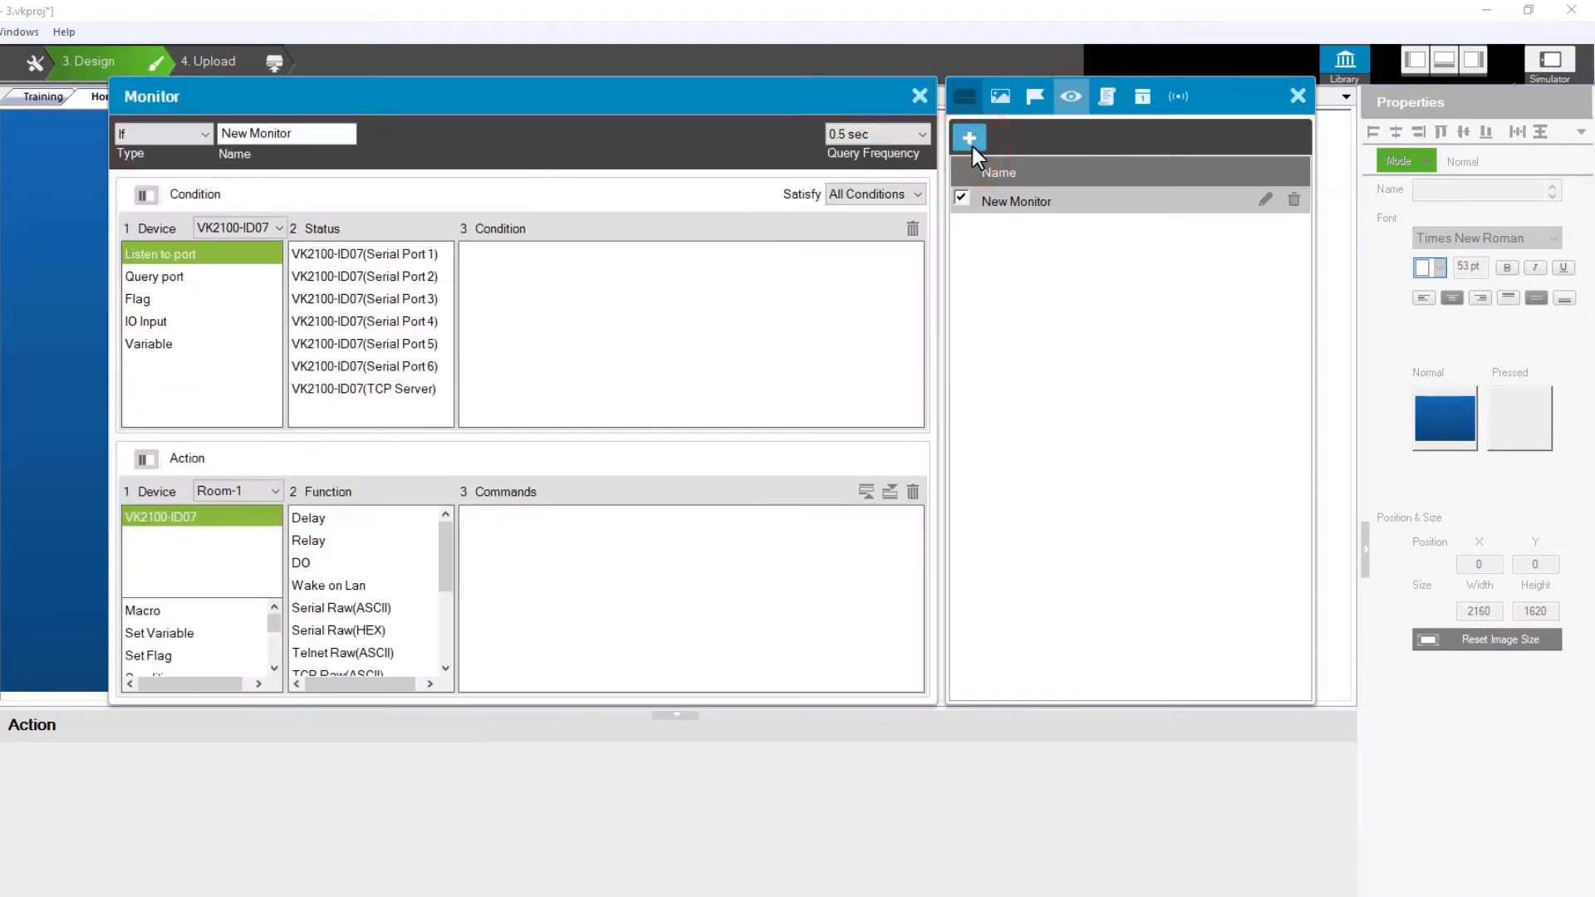
{"action": "left_click", "coordinate": [209, 138]}
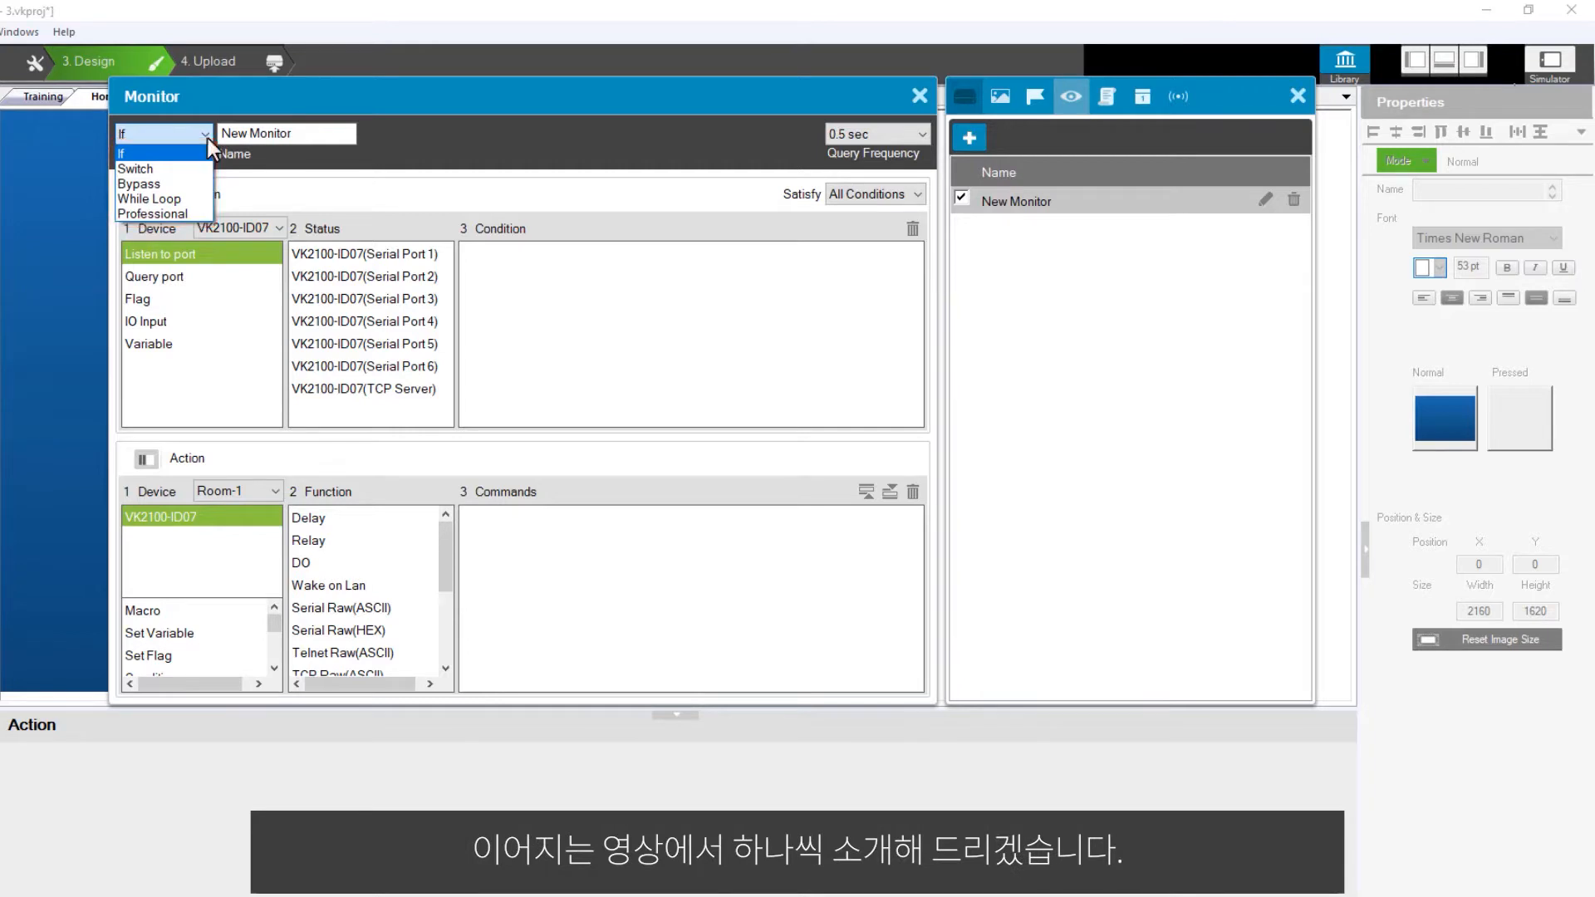
{"action": "left_click", "coordinate": [211, 253]}
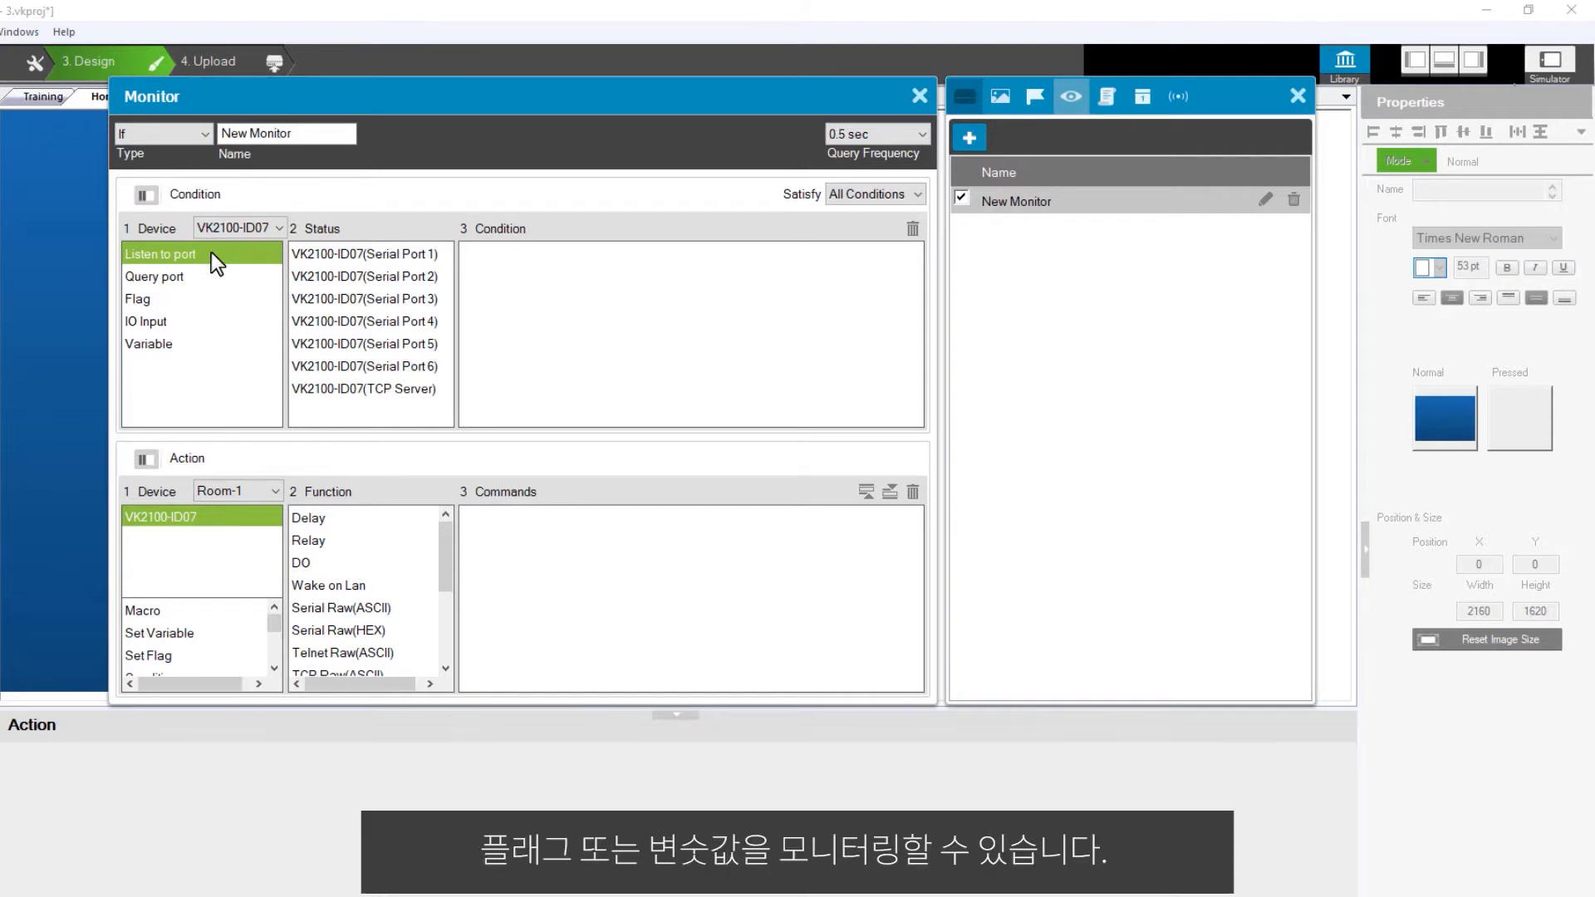
Examine the status choices for the monitor's Flag, Variable, IO Input, Listen to port and Query port condition sources.
{"action": "left_click", "coordinate": [212, 299]}
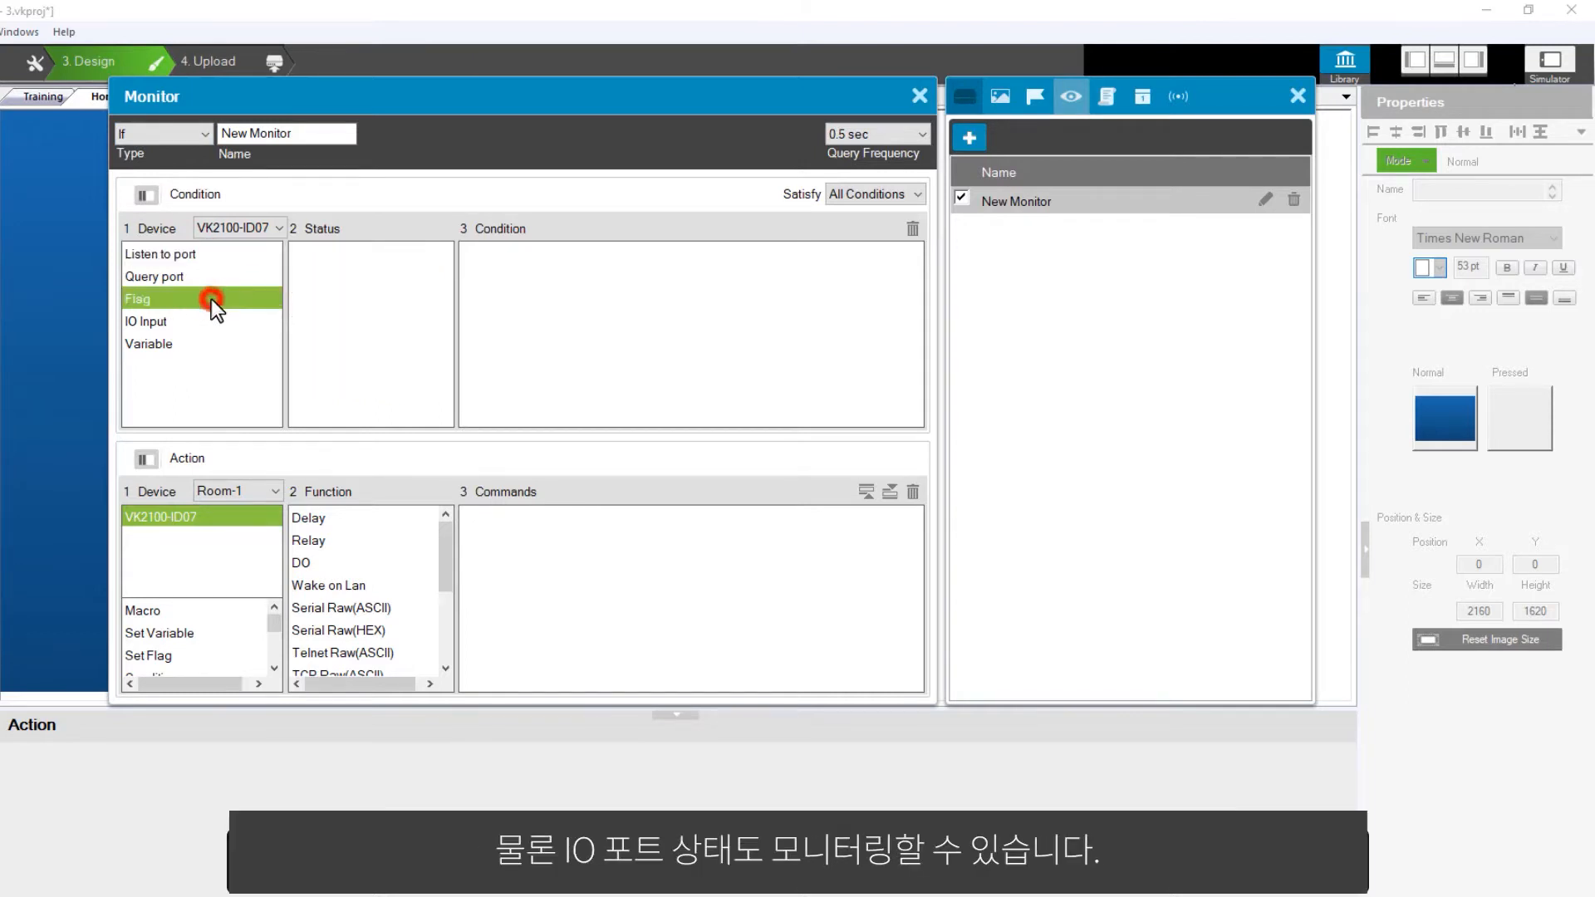
{"action": "left_click", "coordinate": [211, 342]}
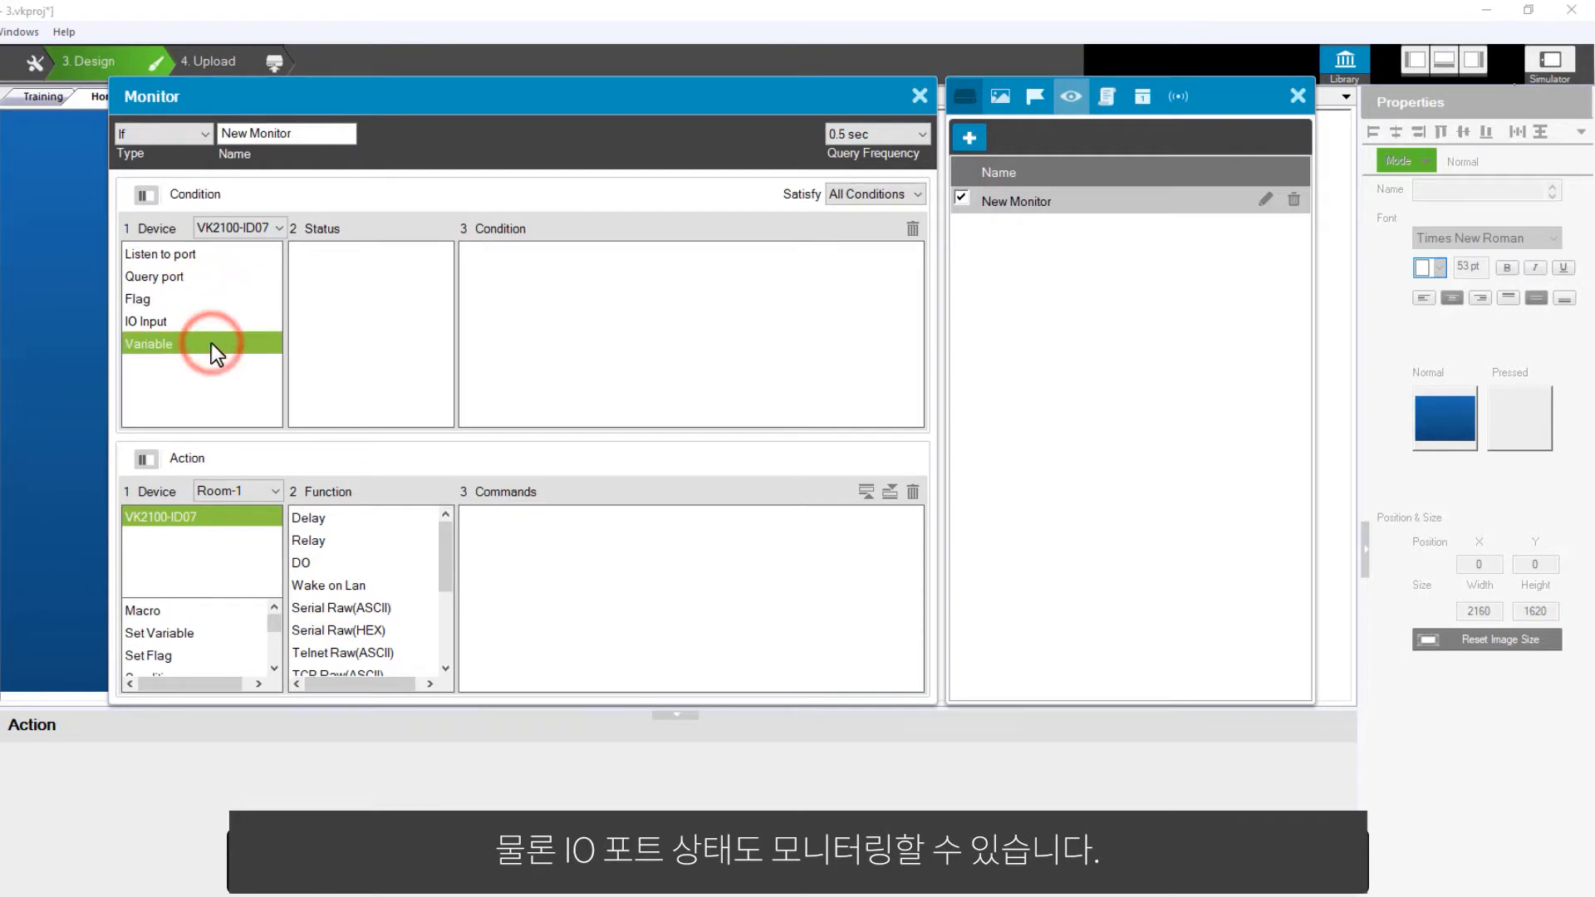
{"action": "left_click", "coordinate": [211, 322]}
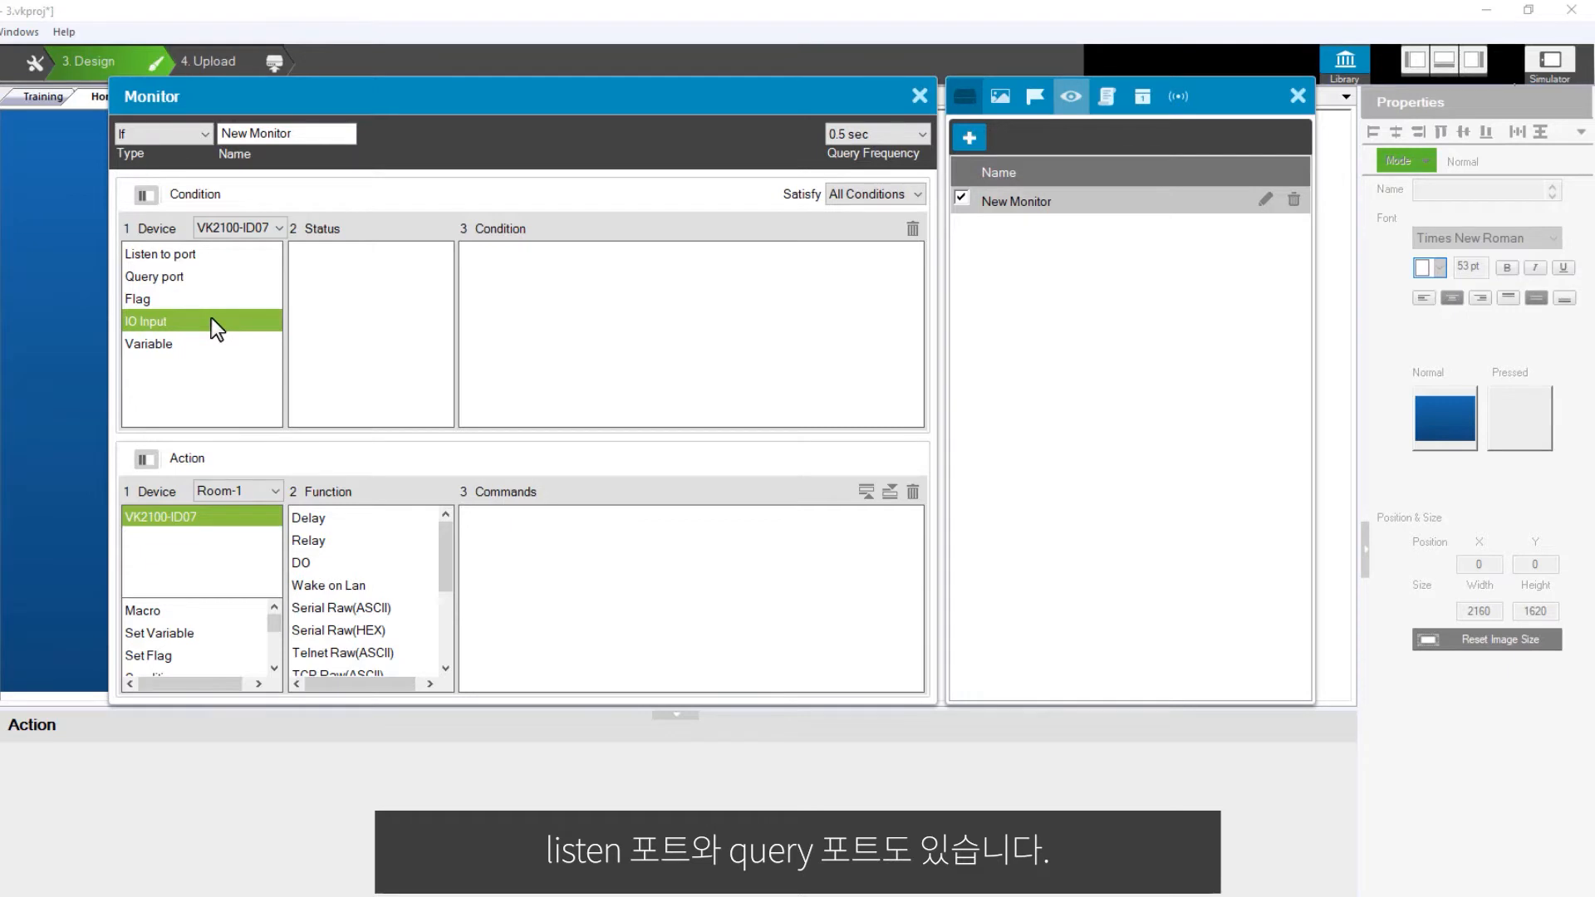
{"action": "left_click", "coordinate": [212, 255]}
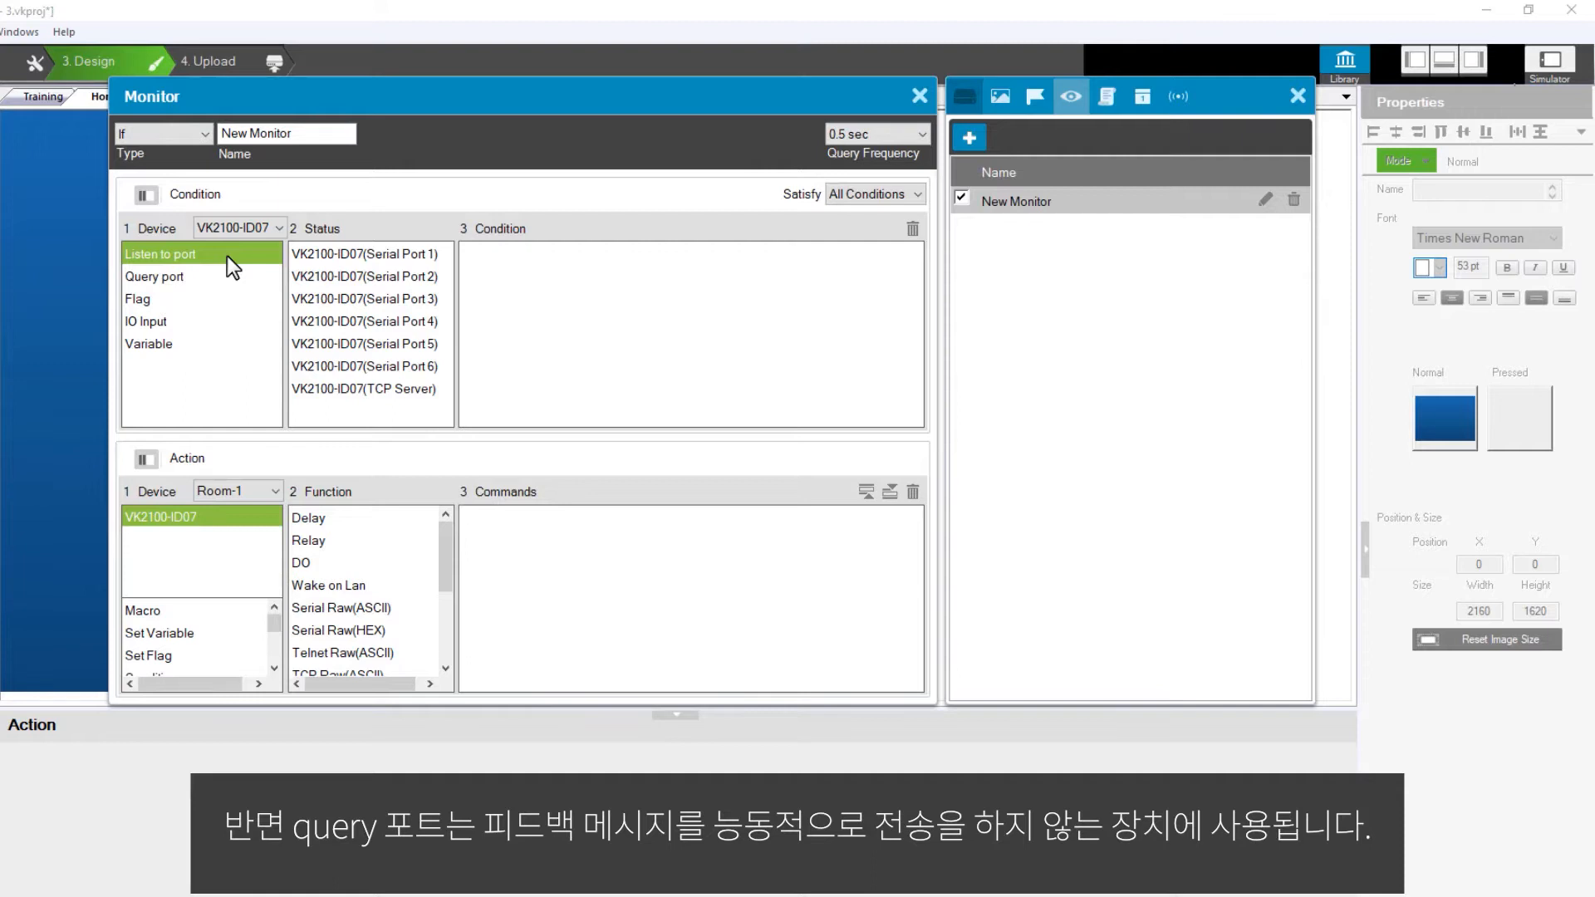
{"action": "left_click", "coordinate": [251, 286]}
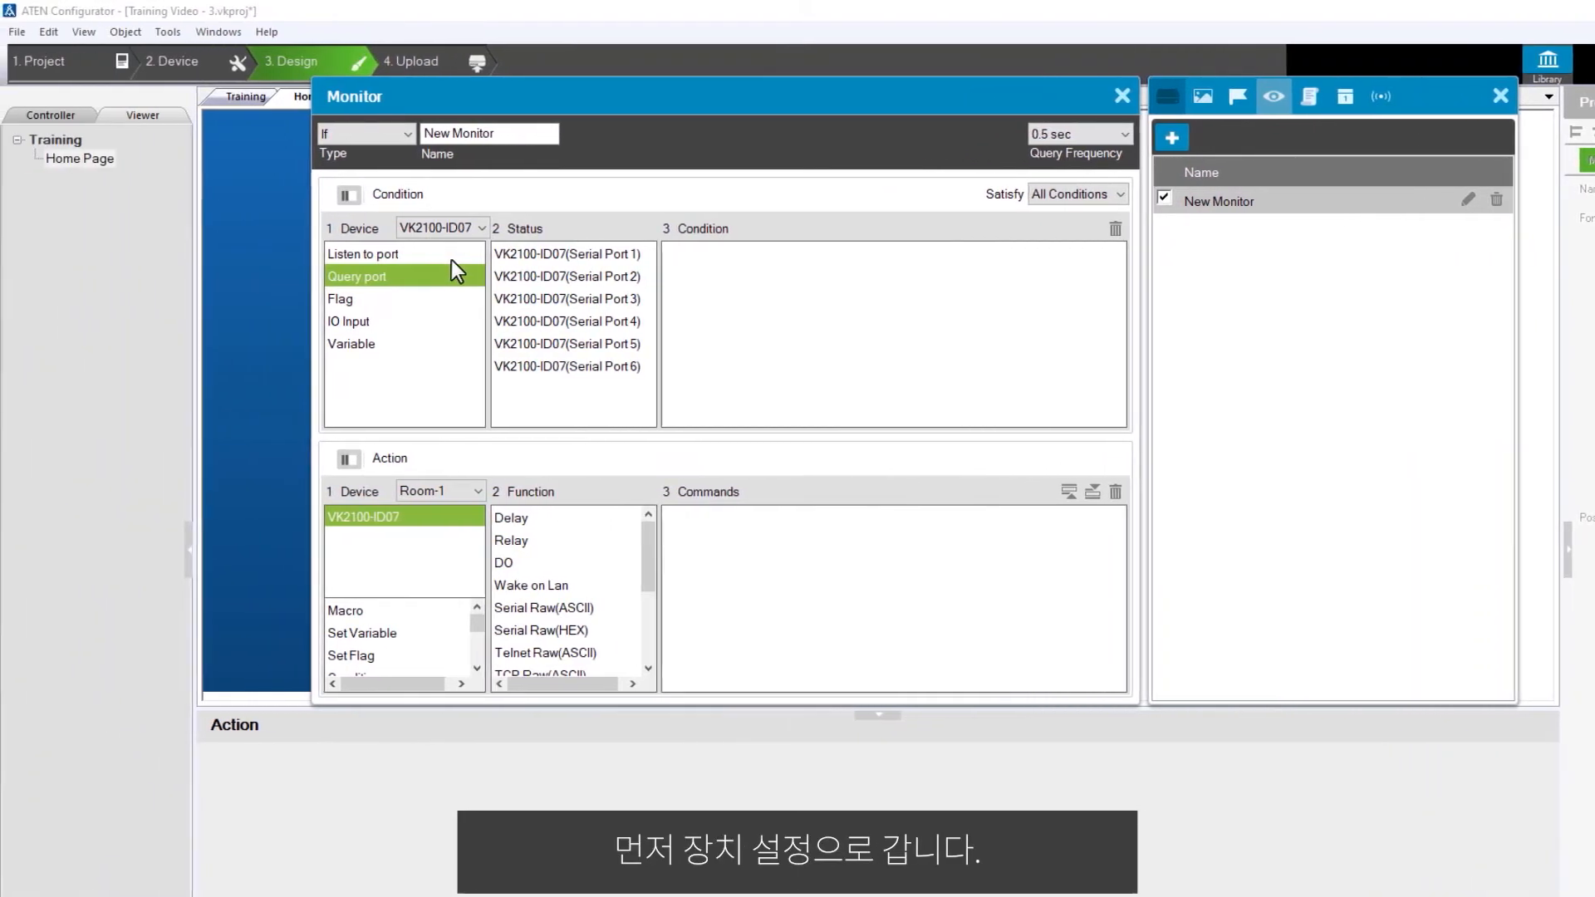
In the device configuration, define a device named Hercules for Ethernet 1 with the TCP protocol type.
{"action": "left_click", "coordinate": [174, 61]}
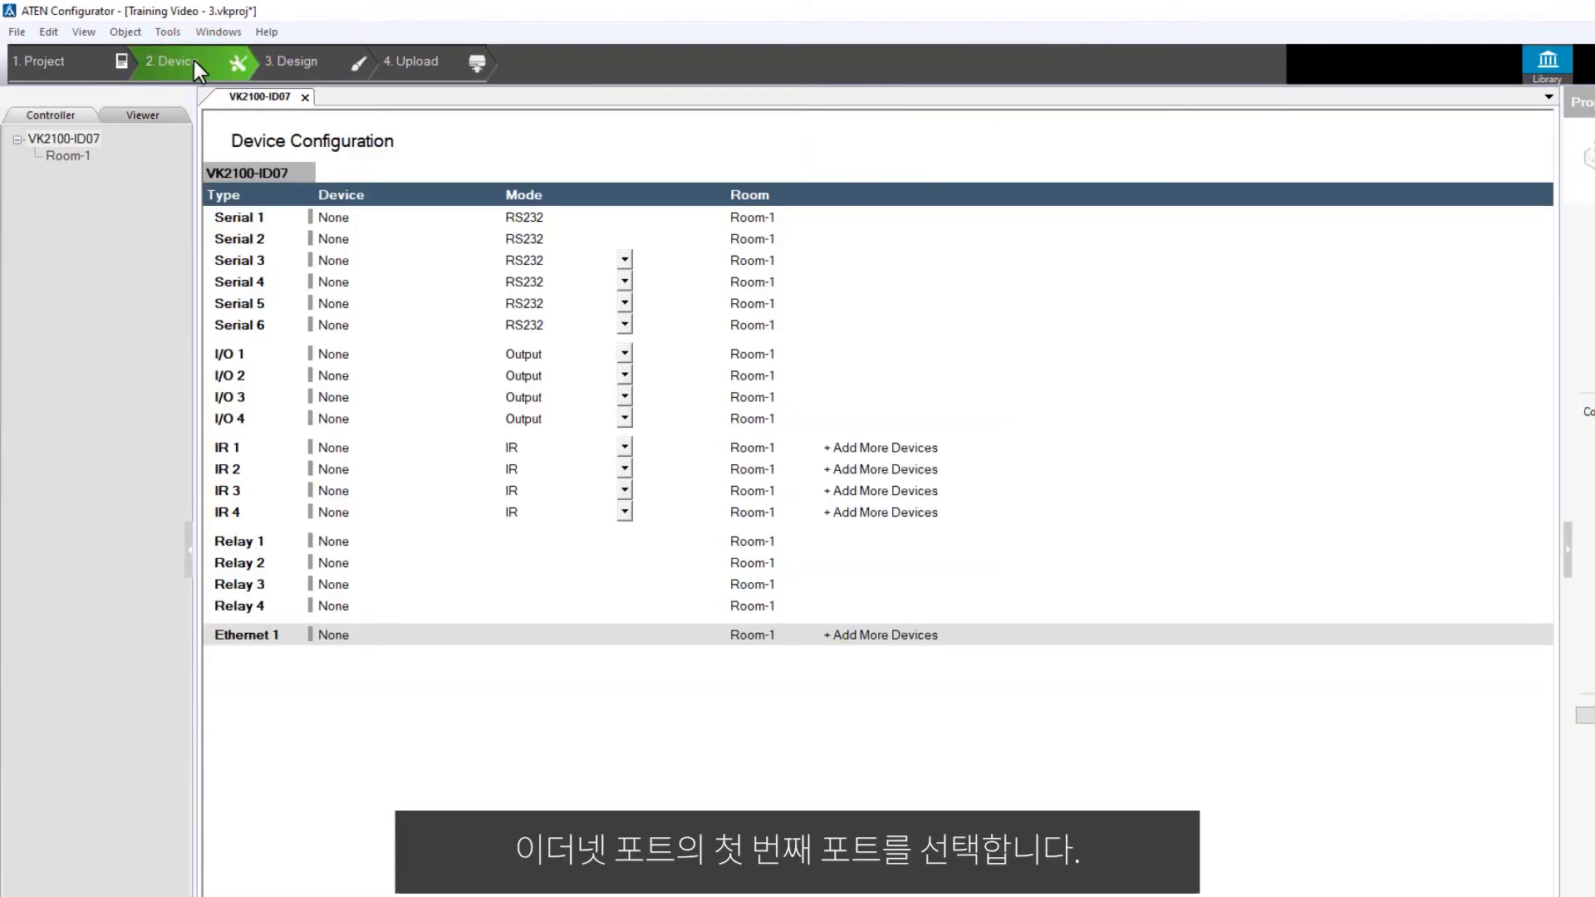
{"action": "left_click", "coordinate": [399, 639]}
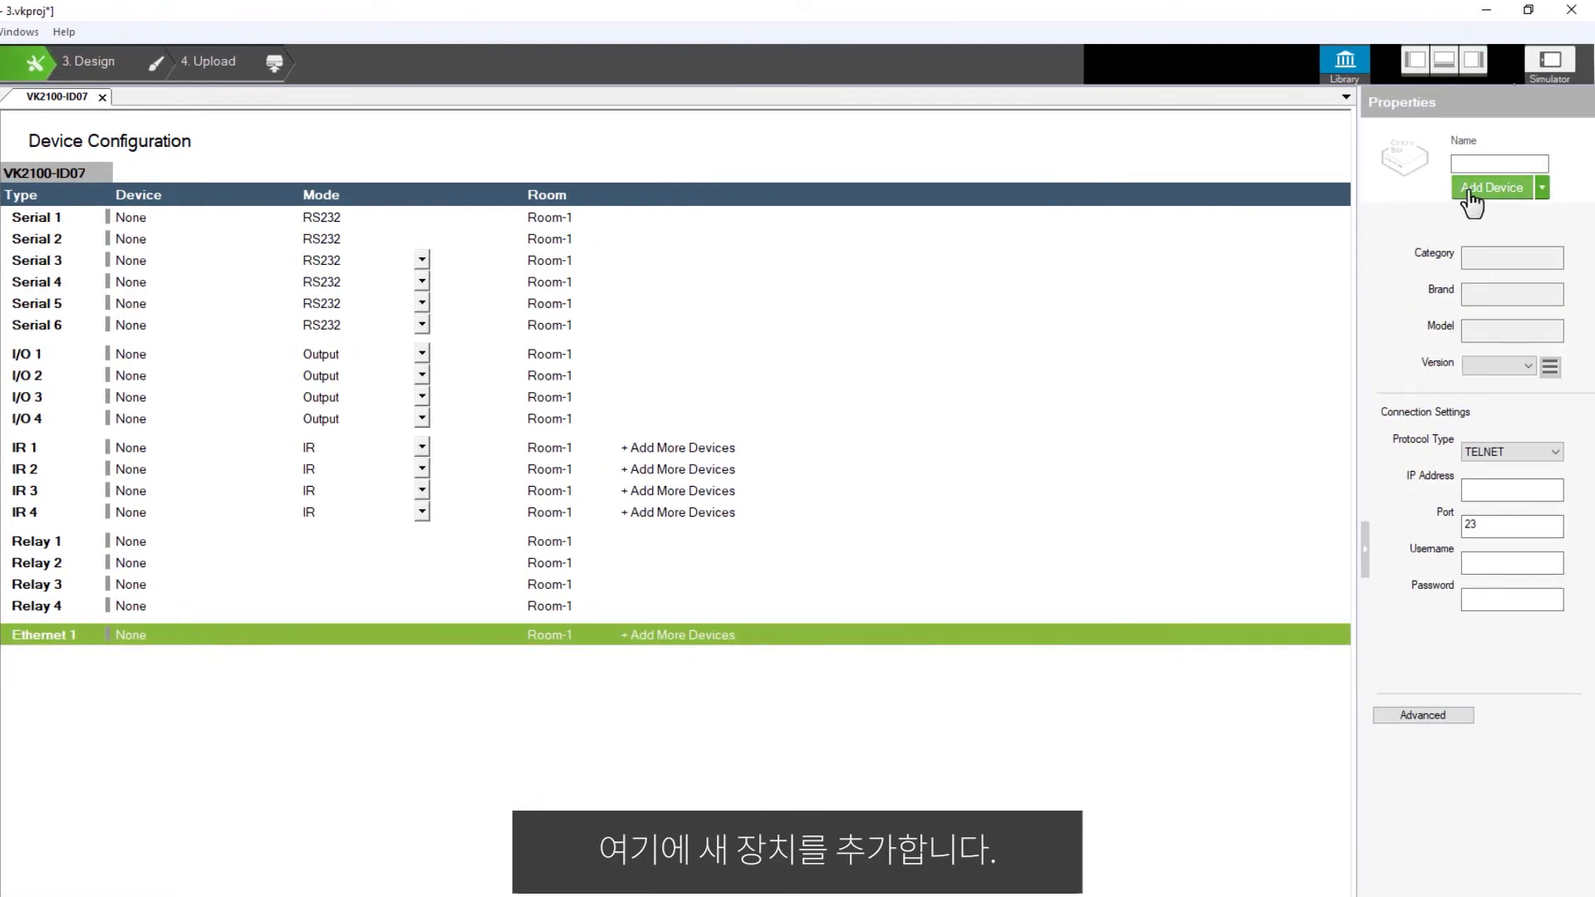
{"action": "left_click", "coordinate": [1483, 159]}
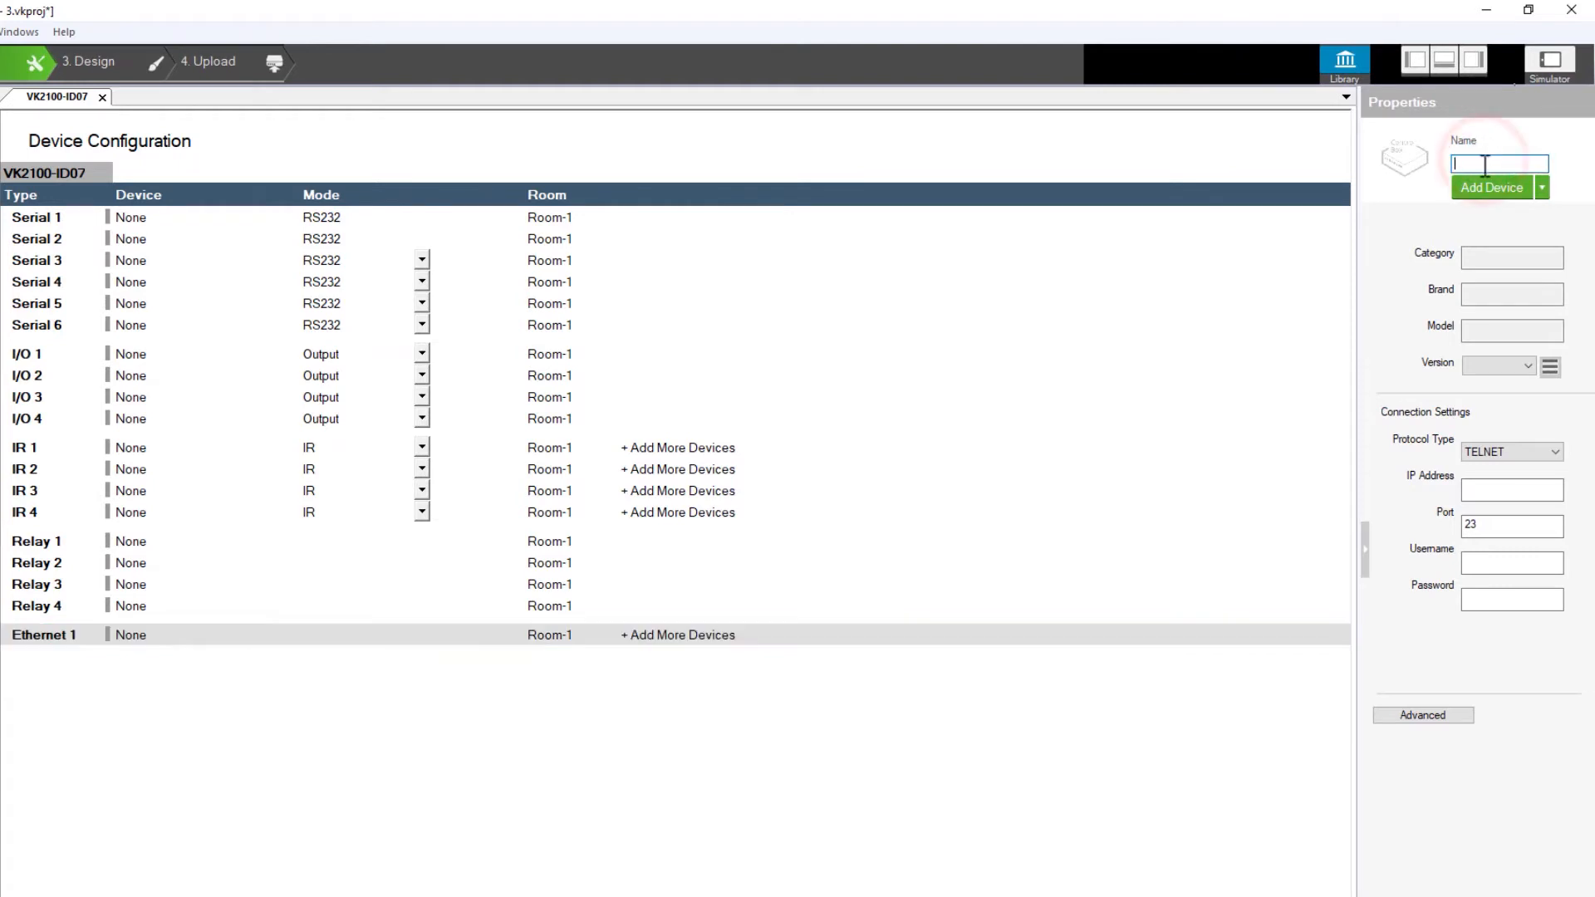
{"action": "type", "text": "Hercules"}
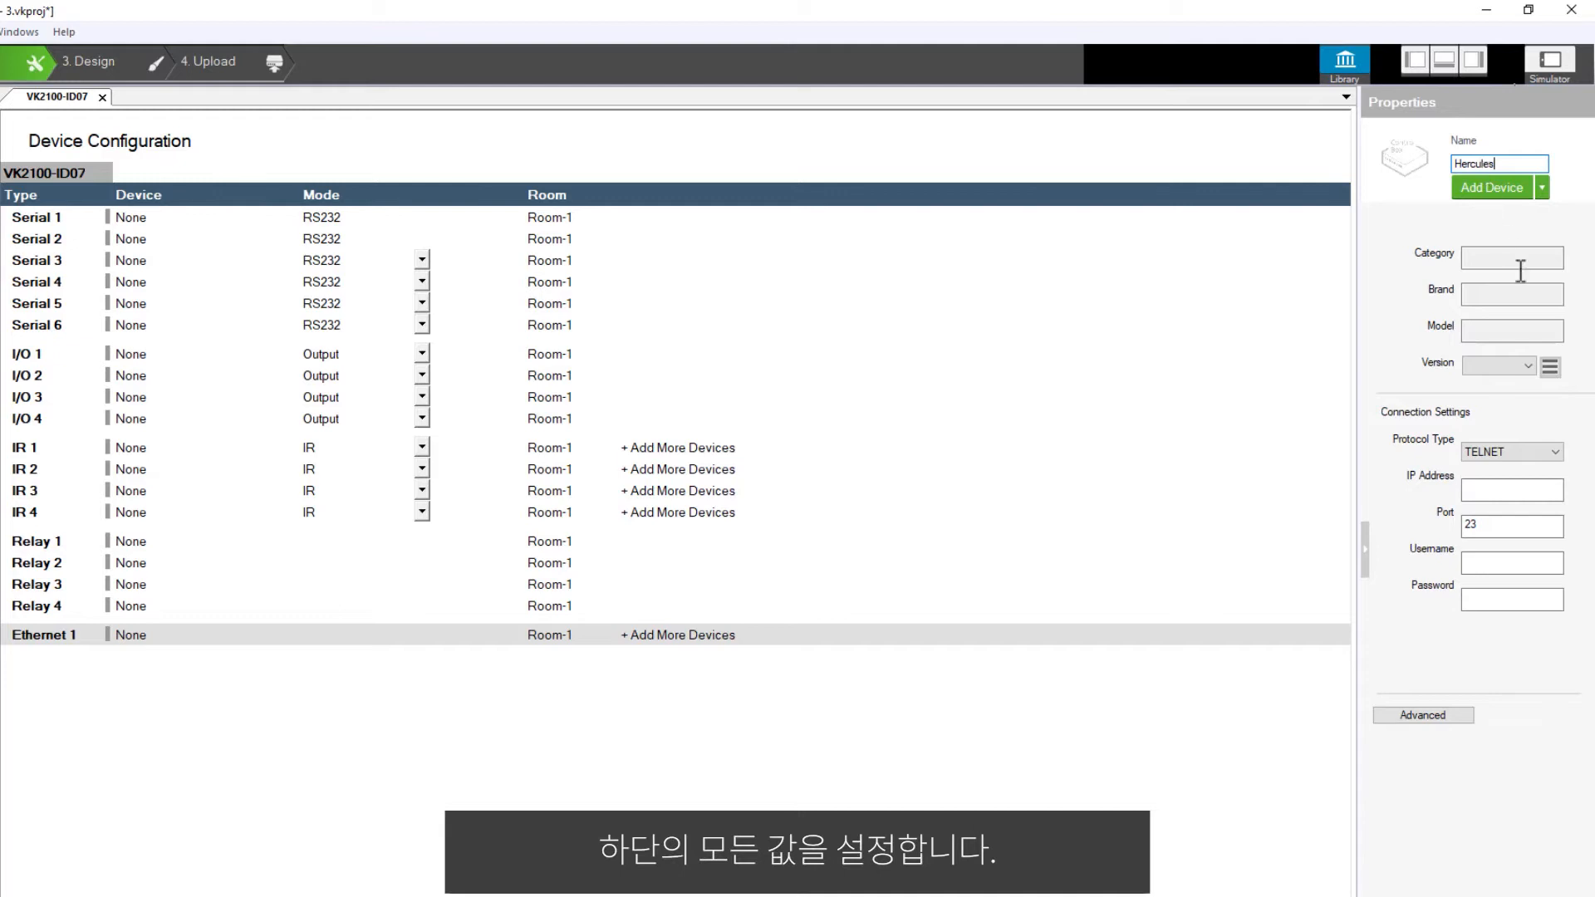
{"action": "left_click", "coordinate": [1542, 452]}
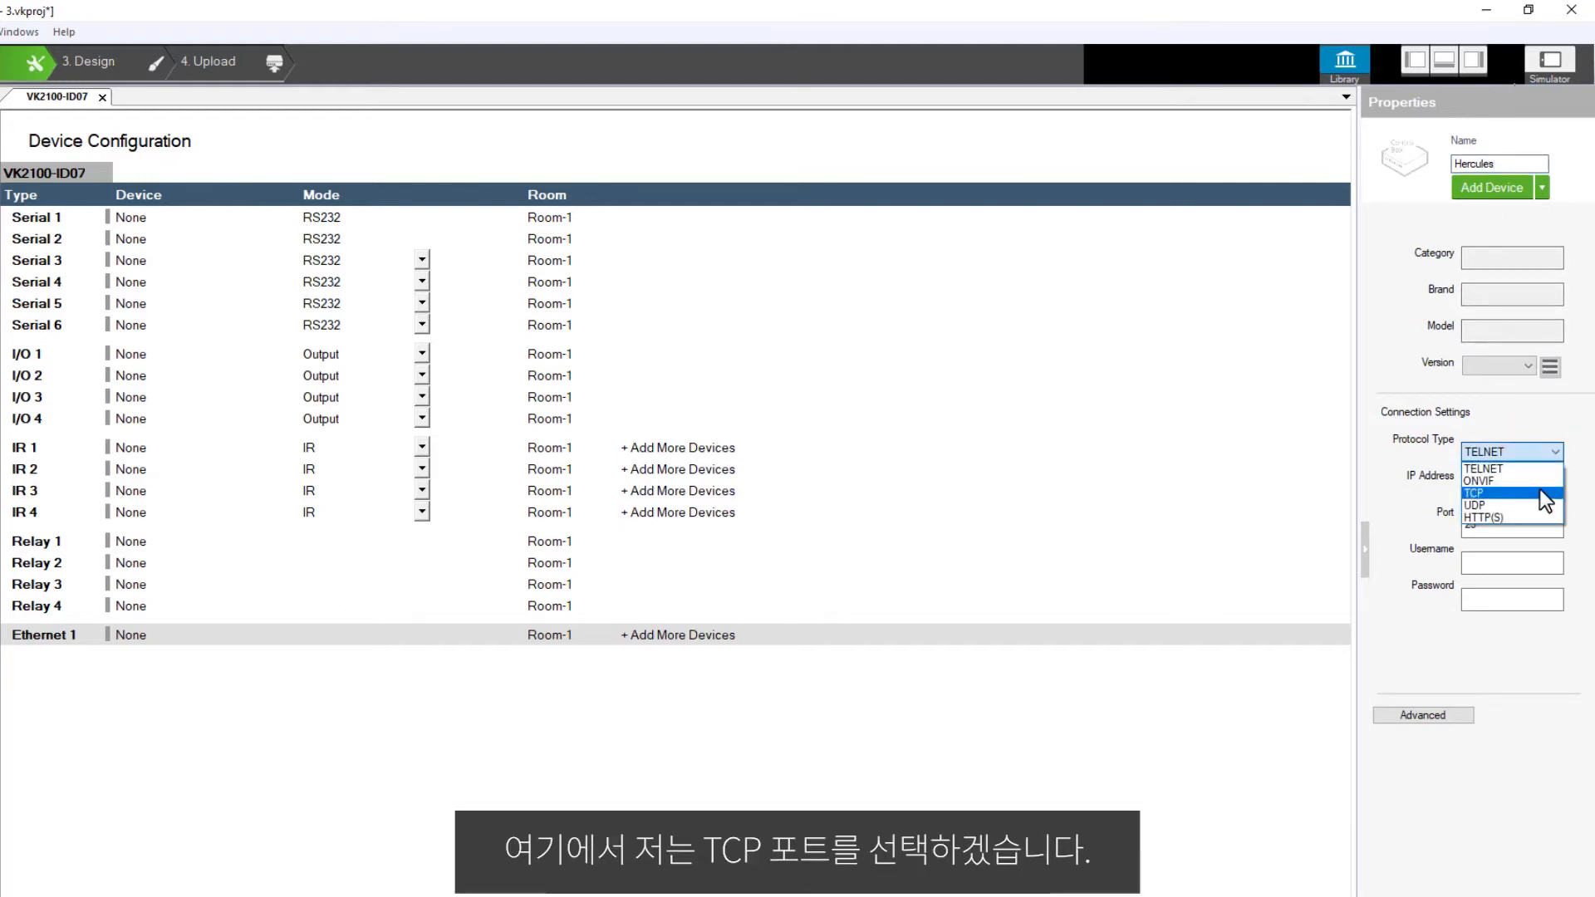
{"action": "left_click", "coordinate": [1540, 492]}
{"action": "left_click", "coordinate": [1541, 492]}
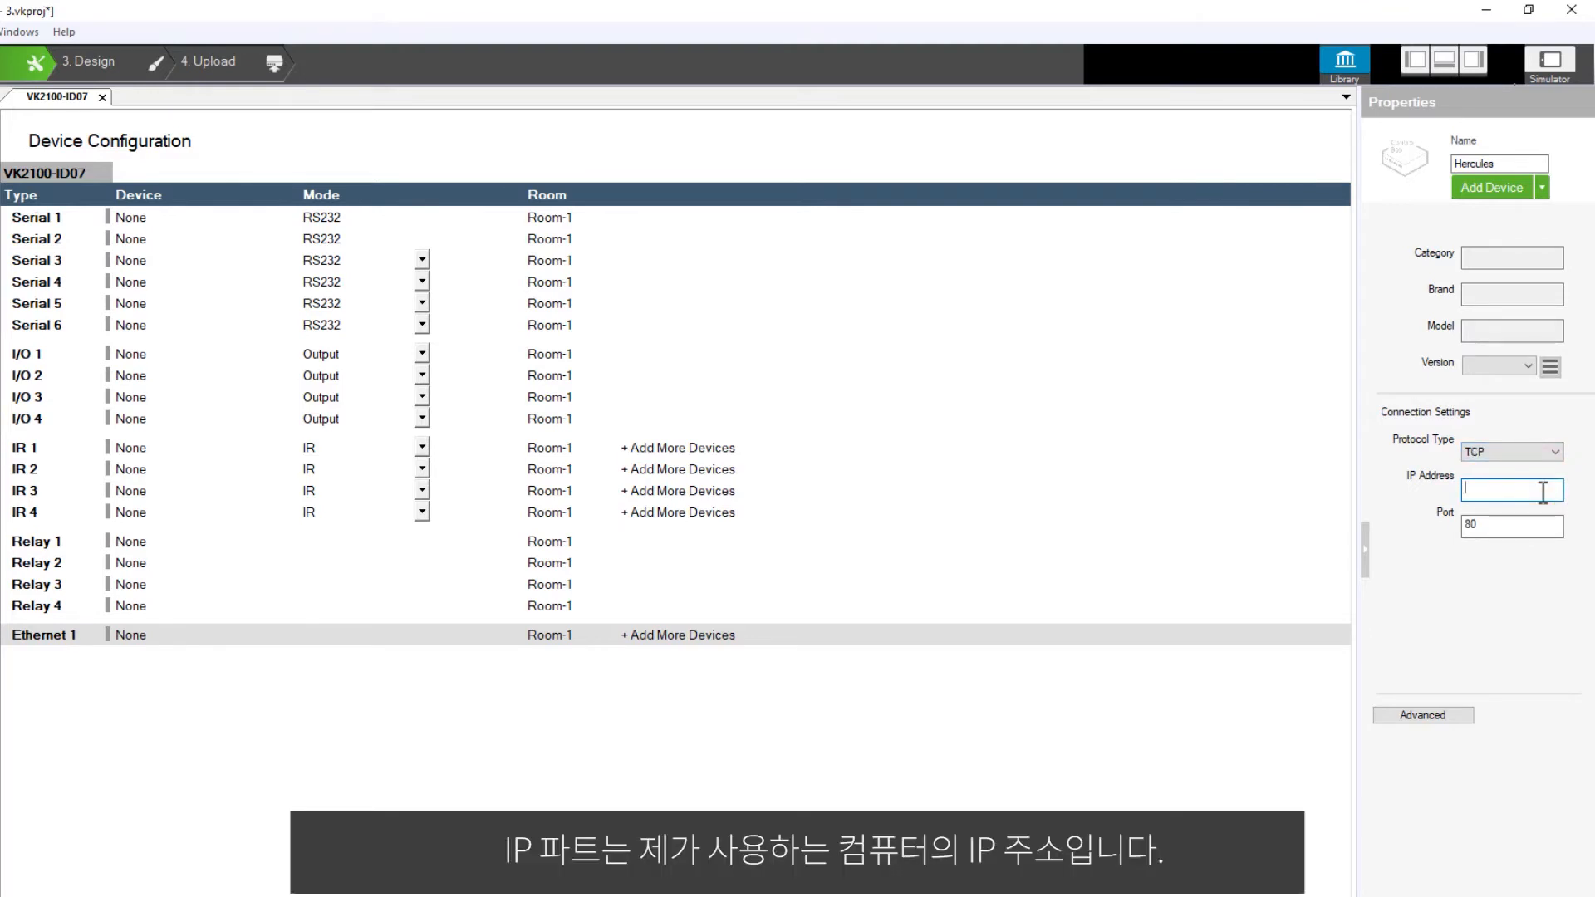
Look up the computer's IPv4 address by running ipconfig in a command prompt, and close the prompt.
{"action": "key", "text": "super"}
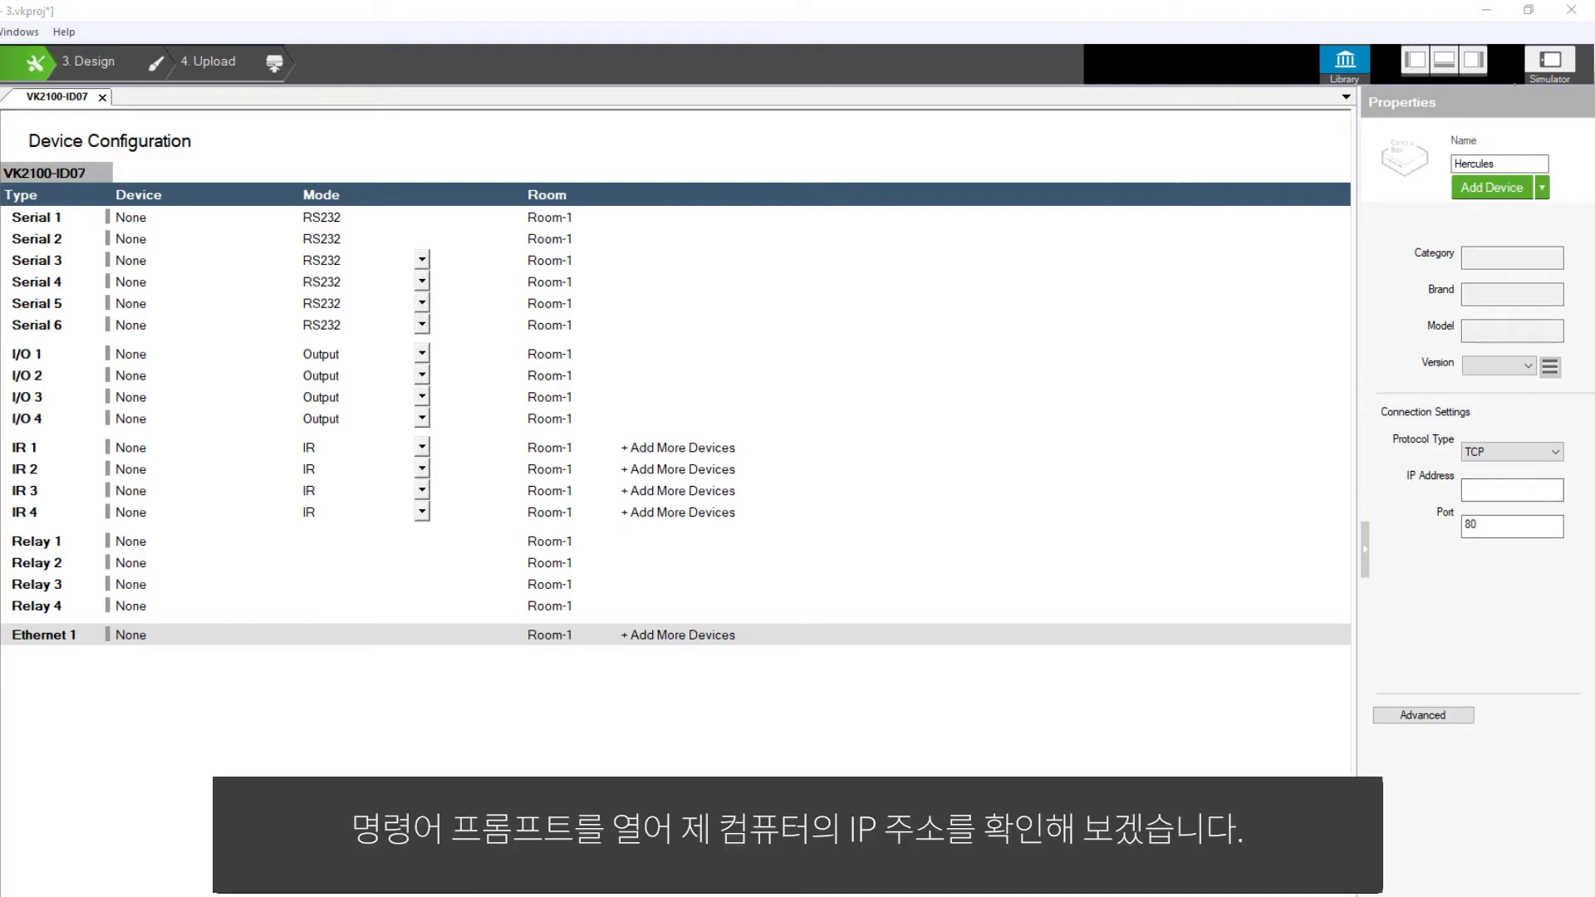
{"action": "left_click", "coordinate": [657, 359]}
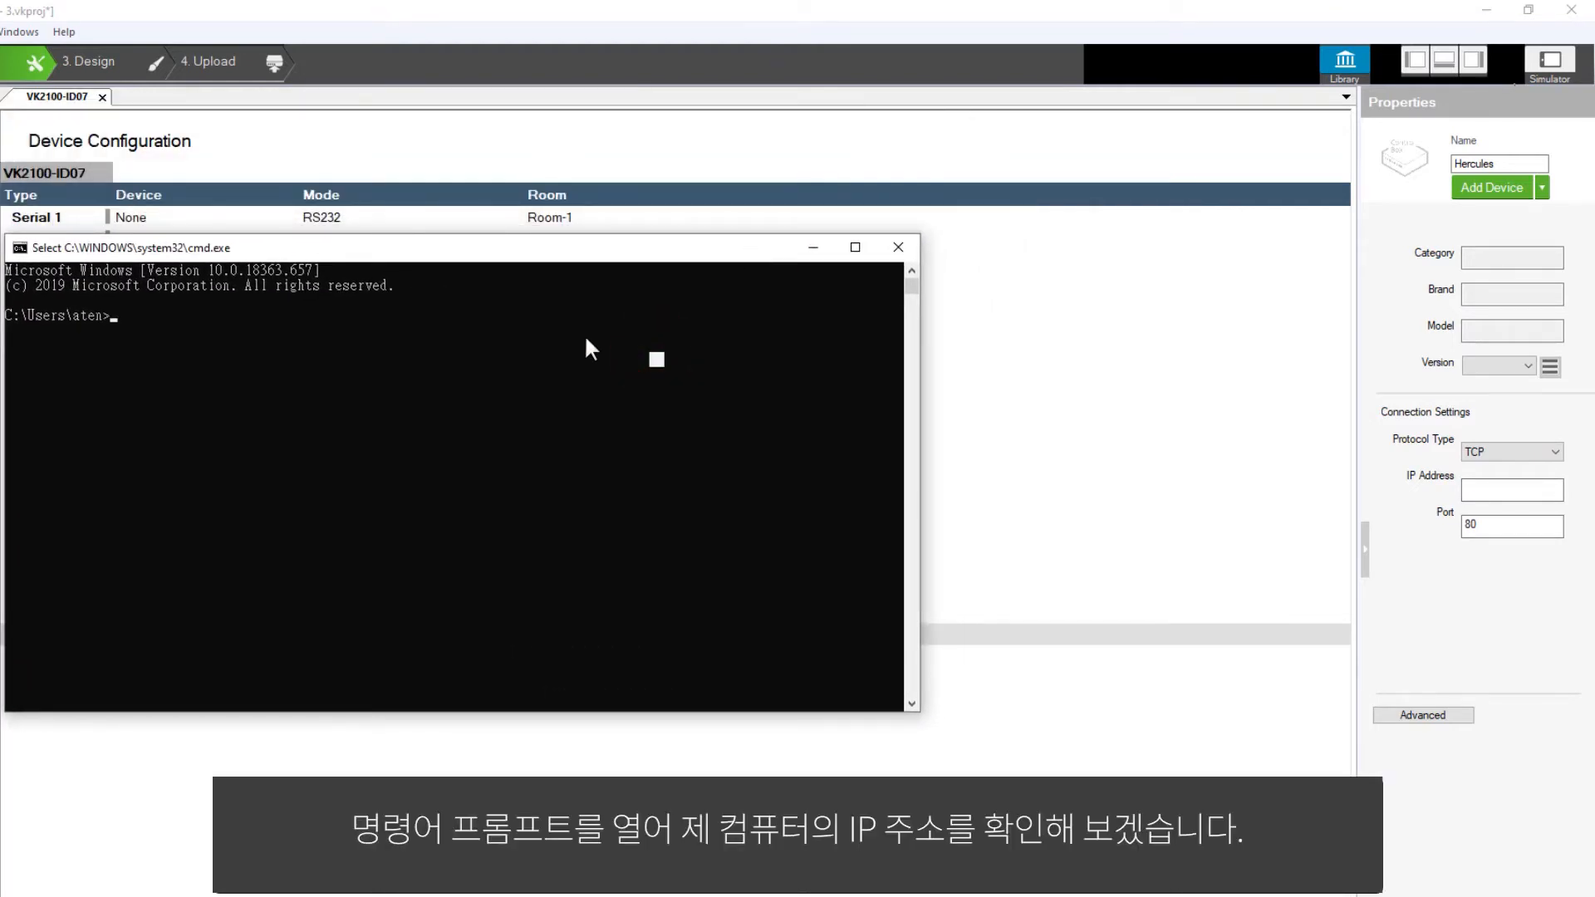
{"action": "key", "text": "Escape"}
{"action": "type", "text": "ipconfig"}
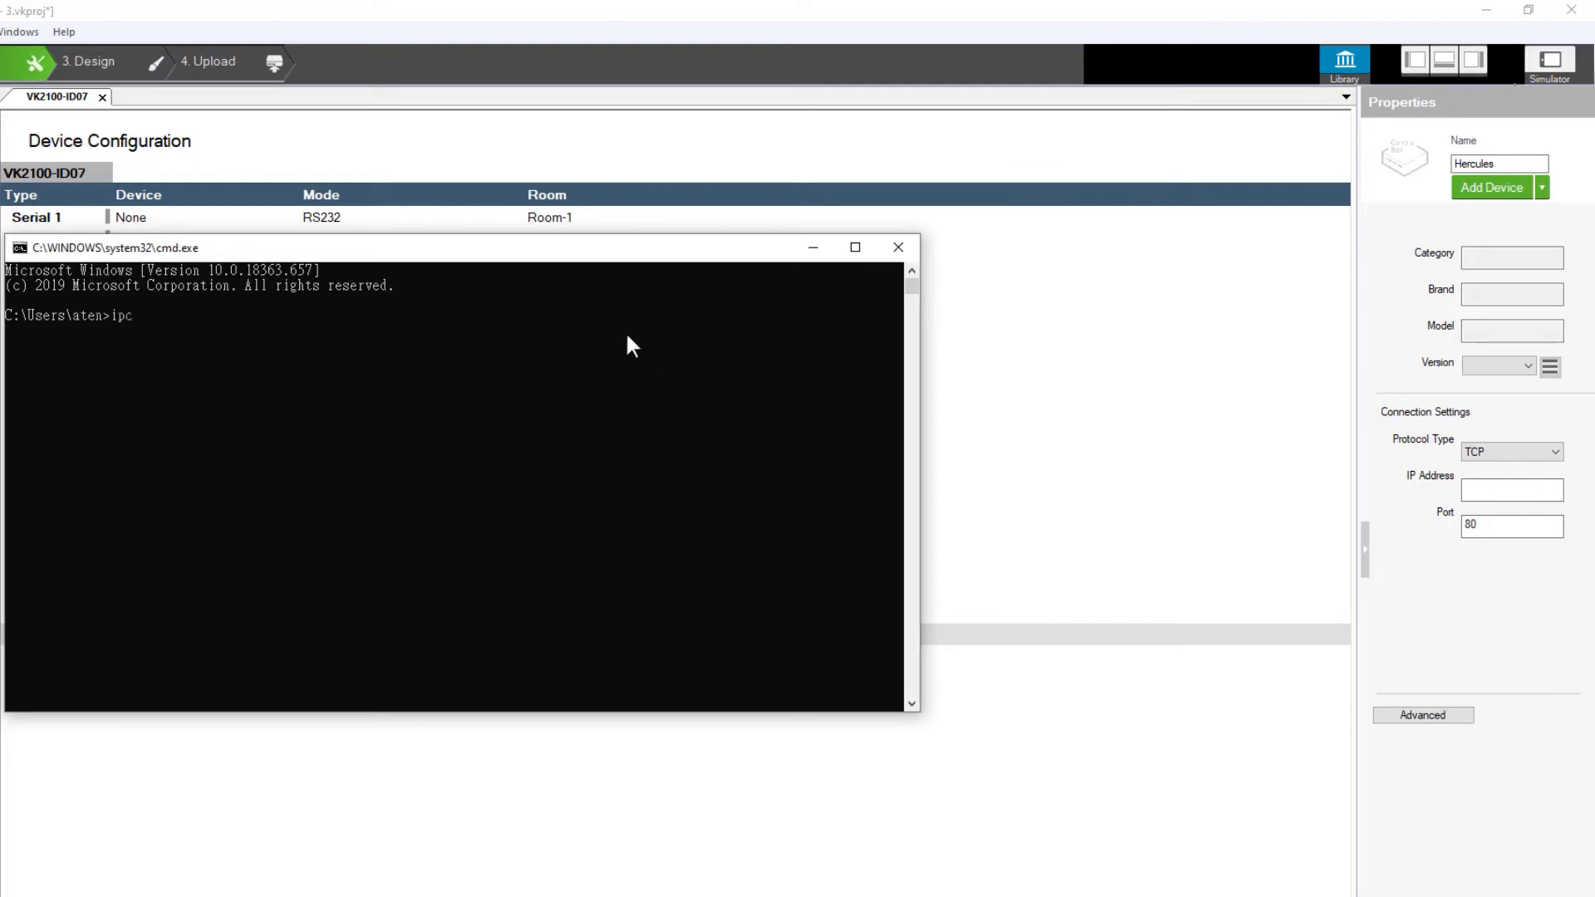
{"action": "key", "text": "Return"}
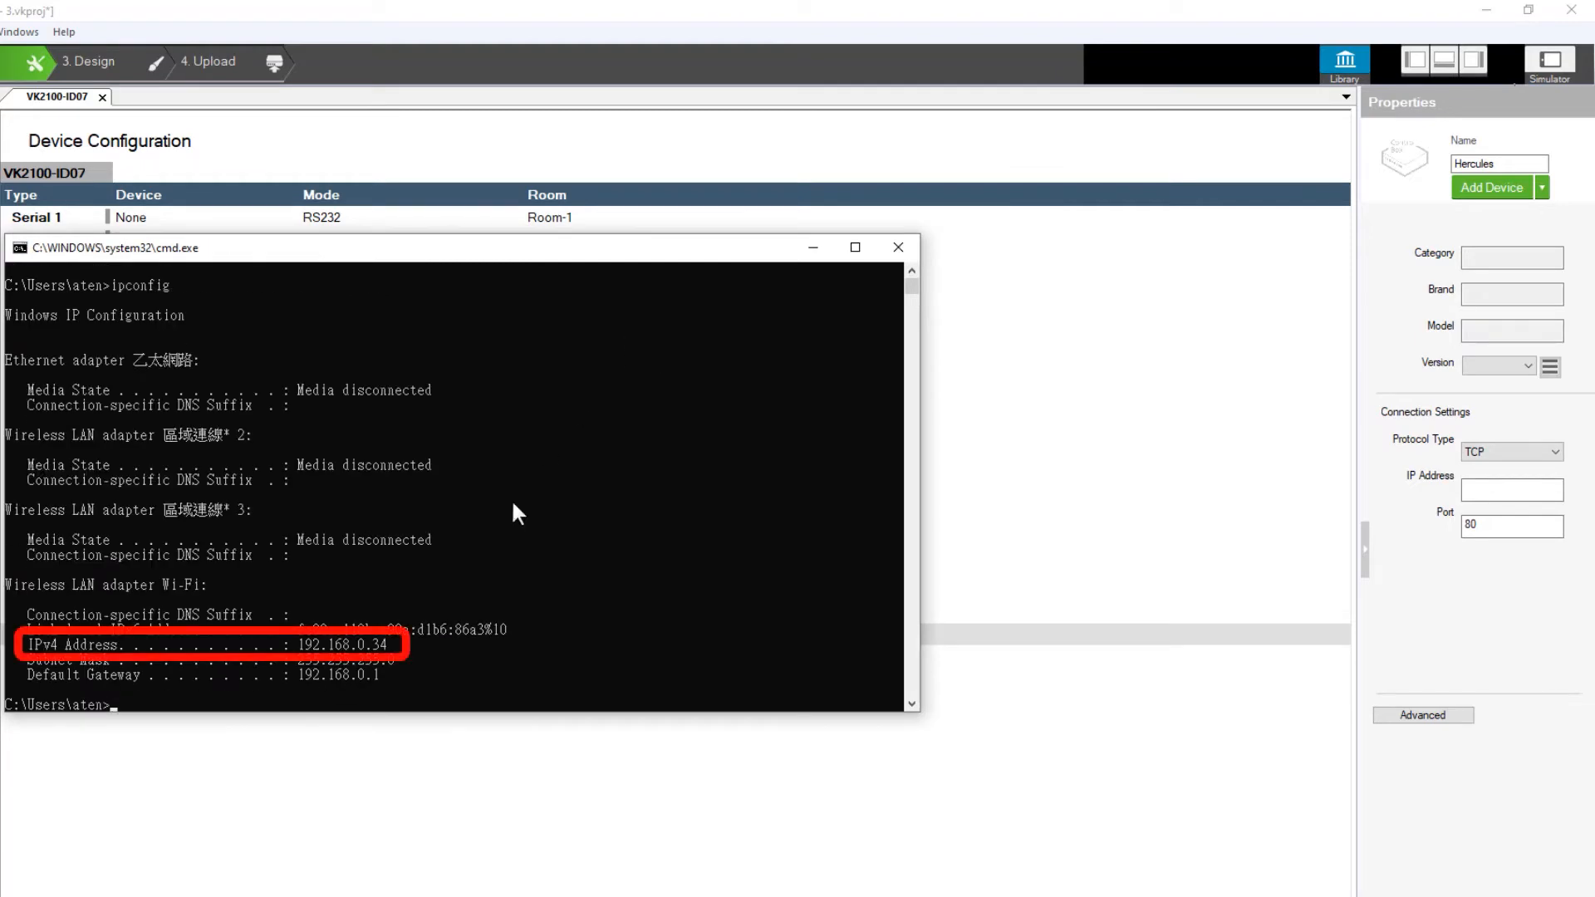
{"action": "left_click", "coordinate": [891, 244]}
Set the Hercules device's IP address to 192.168.0.34.
{"action": "left_click", "coordinate": [1509, 490]}
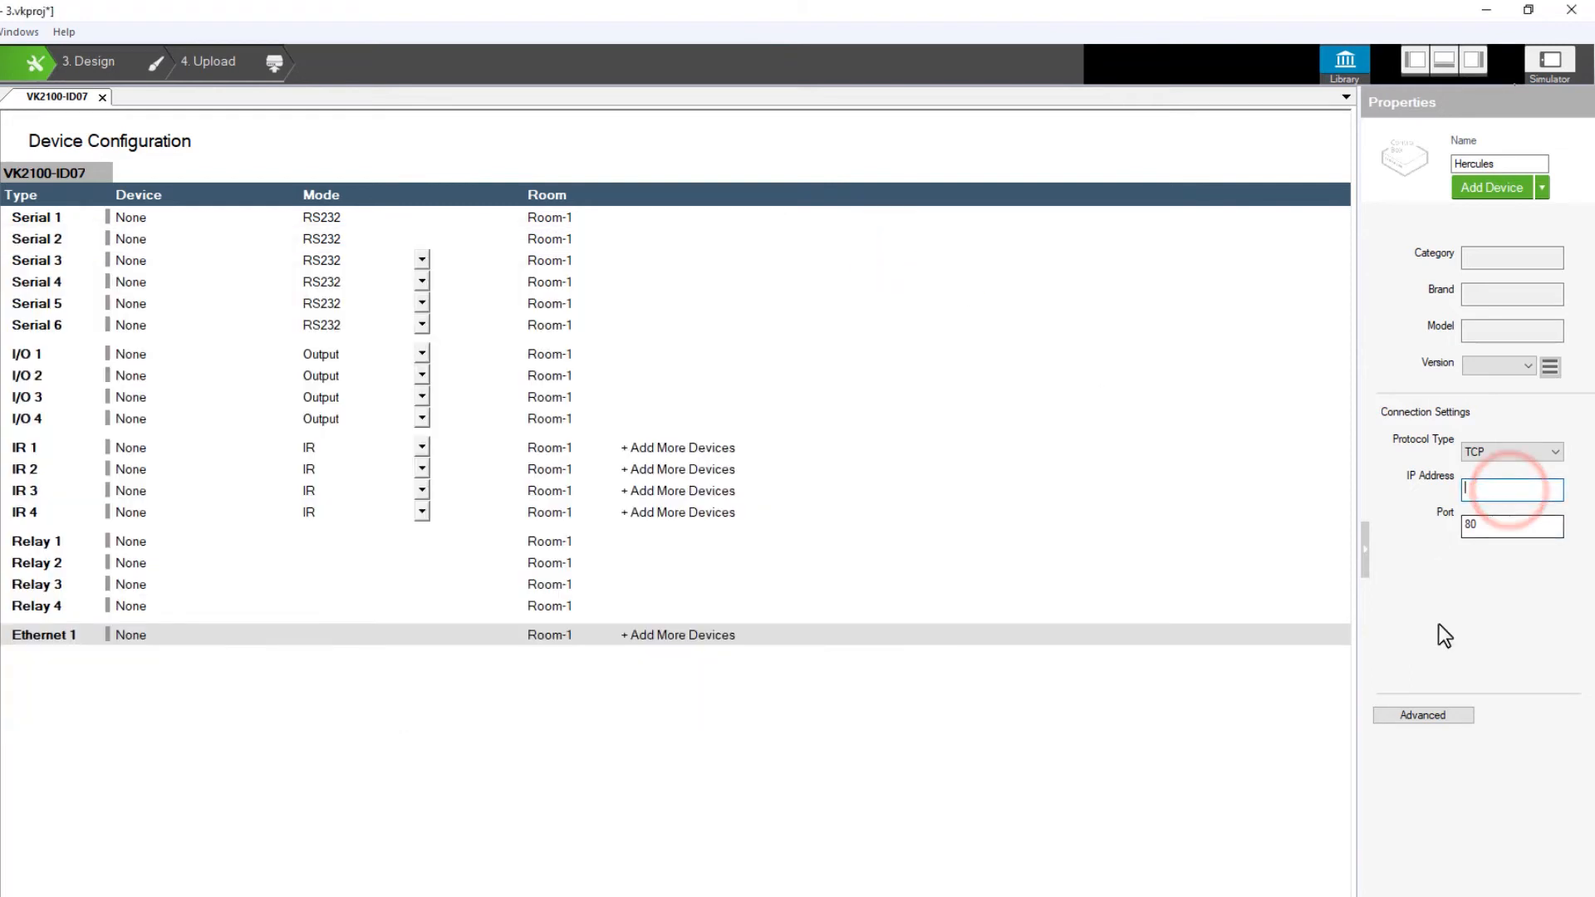
{"action": "type", "text": "192.168.0"}
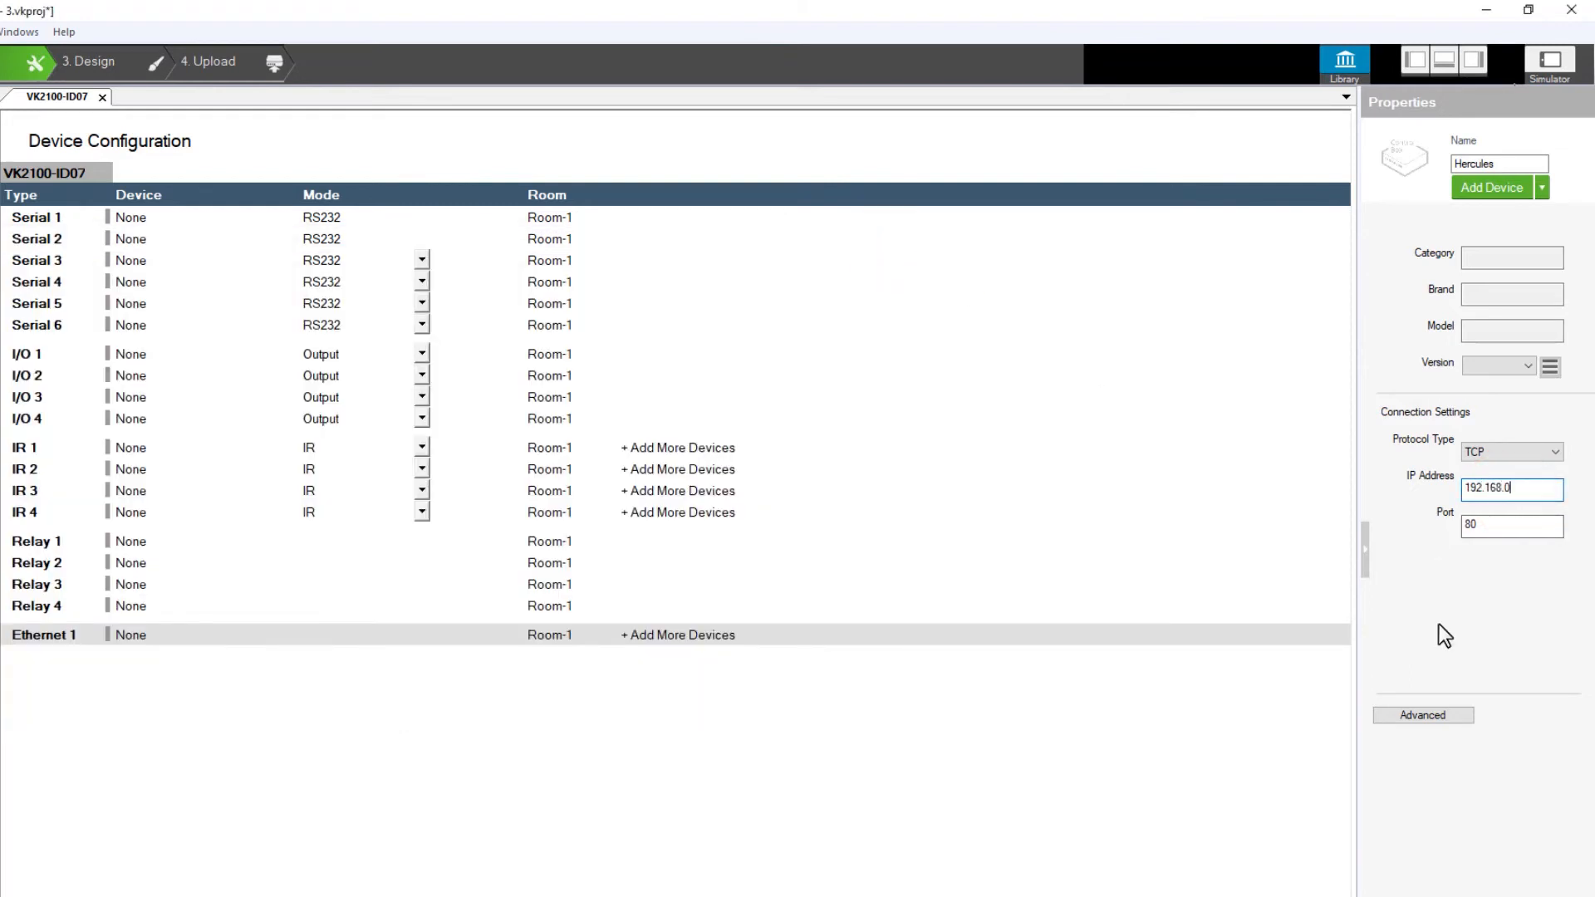
{"action": "type", "text": ".34"}
Set the Hercules device's port to 9999 and add the device to Ethernet 1.
{"action": "left_click", "coordinate": [1495, 526]}
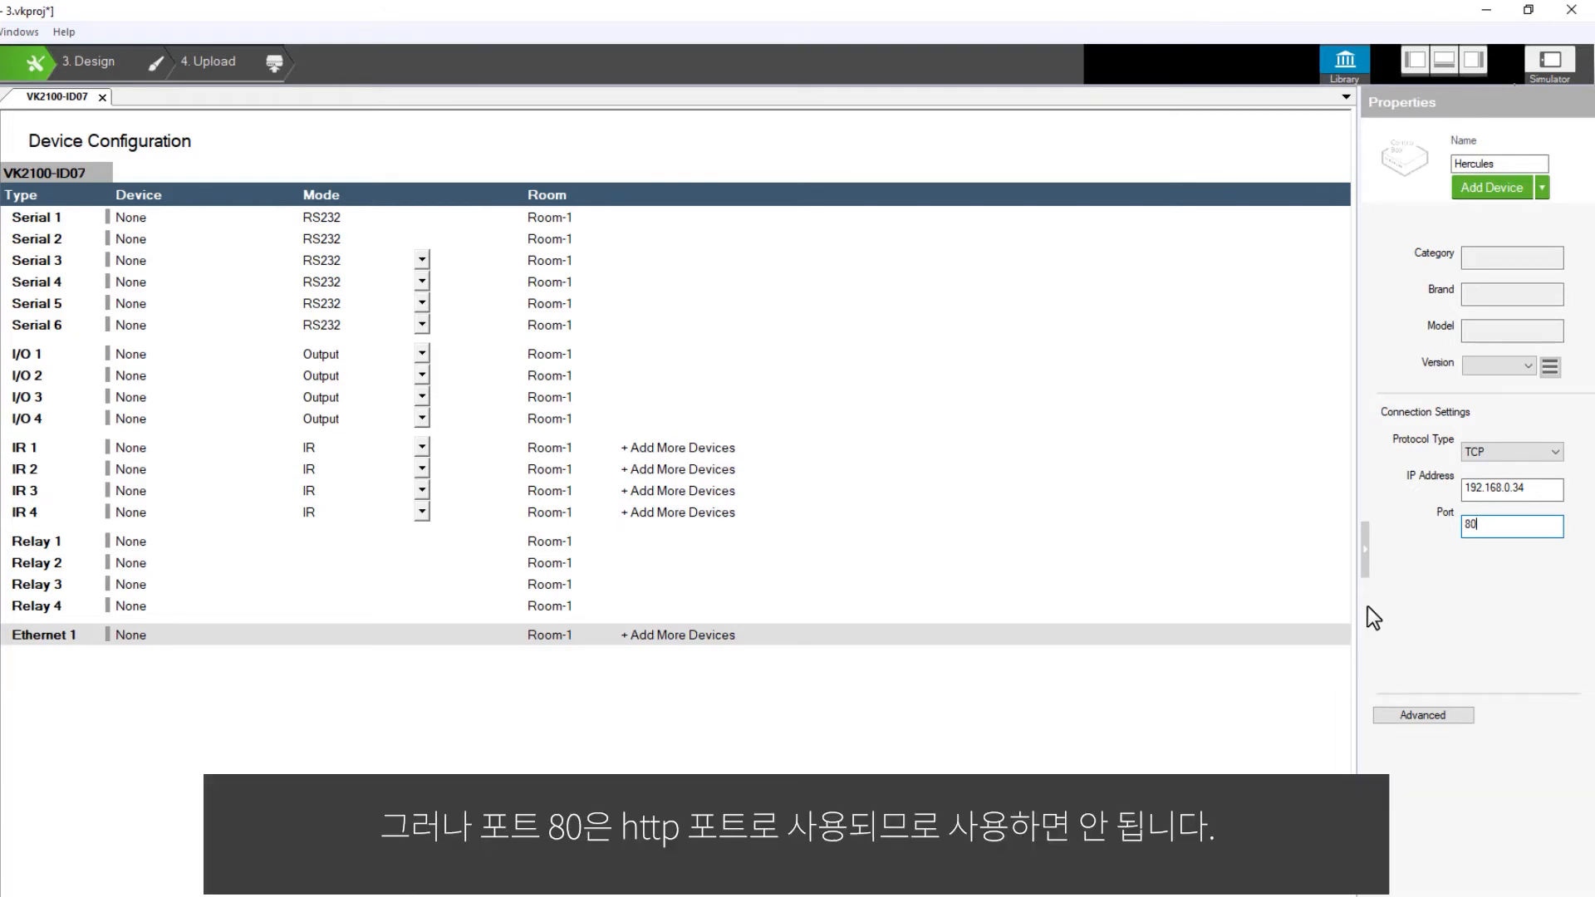
{"action": "key", "text": "BackSpace"}
{"action": "key", "text": "BackSpace"}
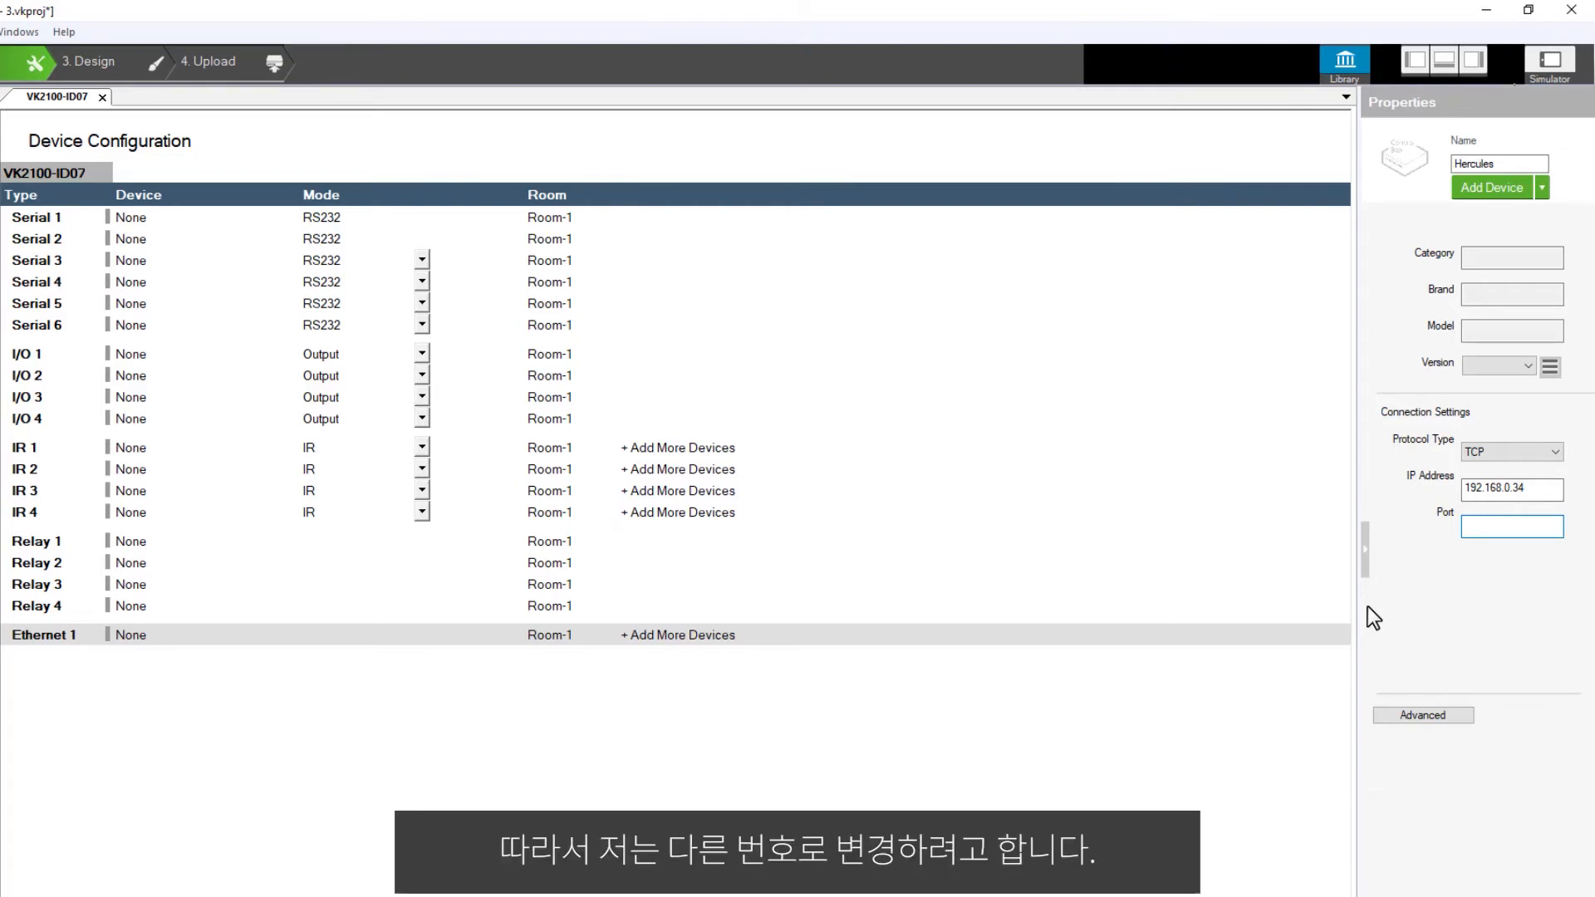
{"action": "type", "text": "9999"}
{"action": "key", "text": "Return"}
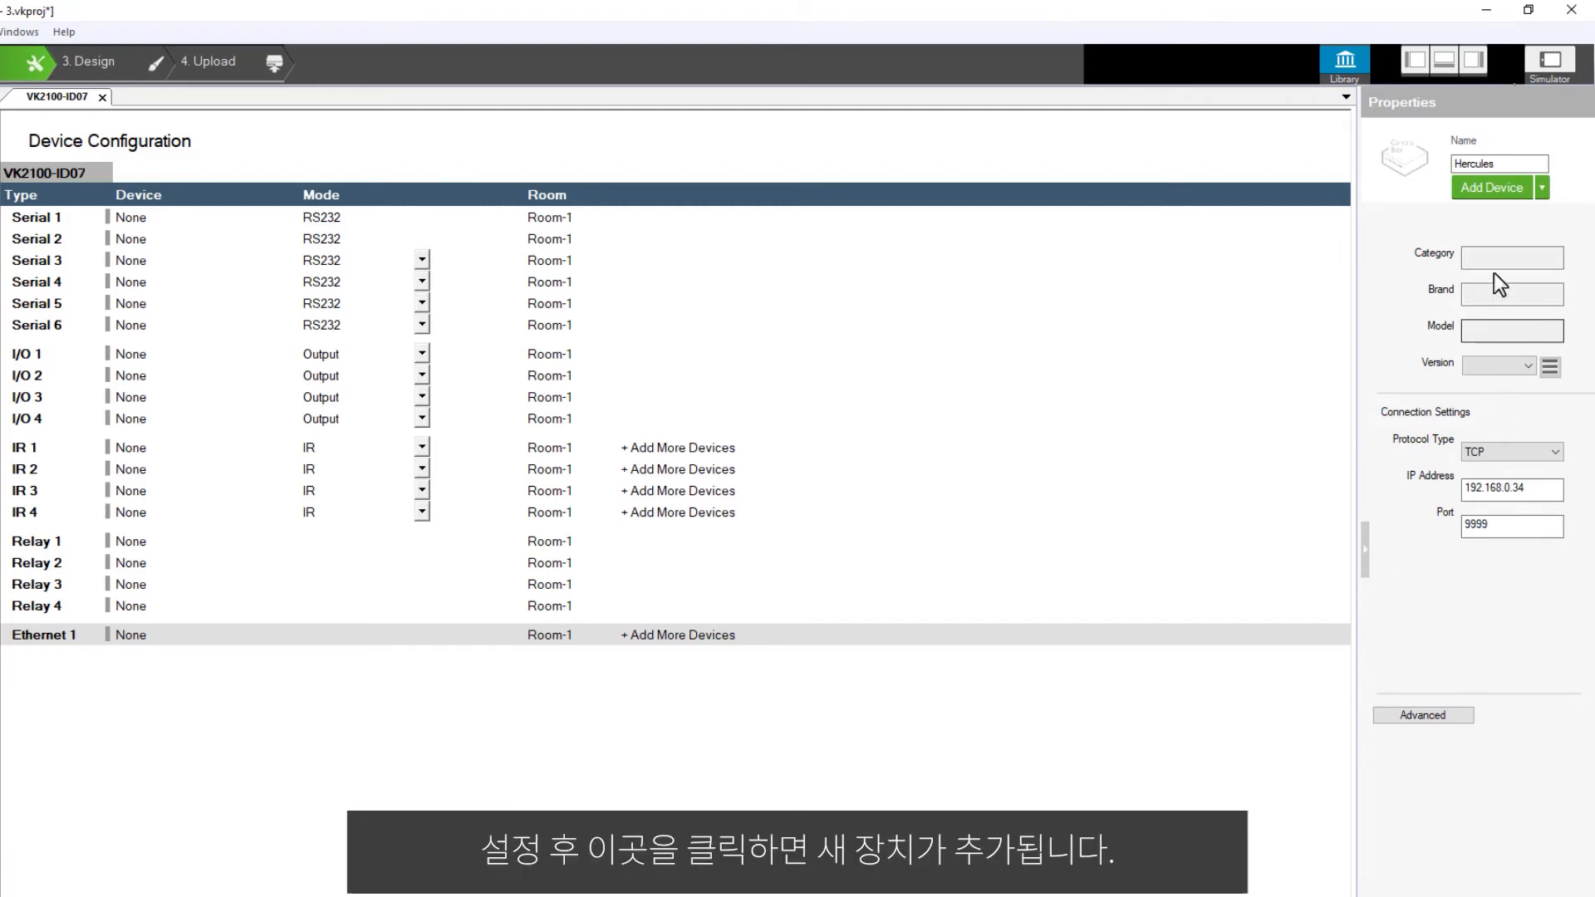
{"action": "left_click", "coordinate": [1526, 194]}
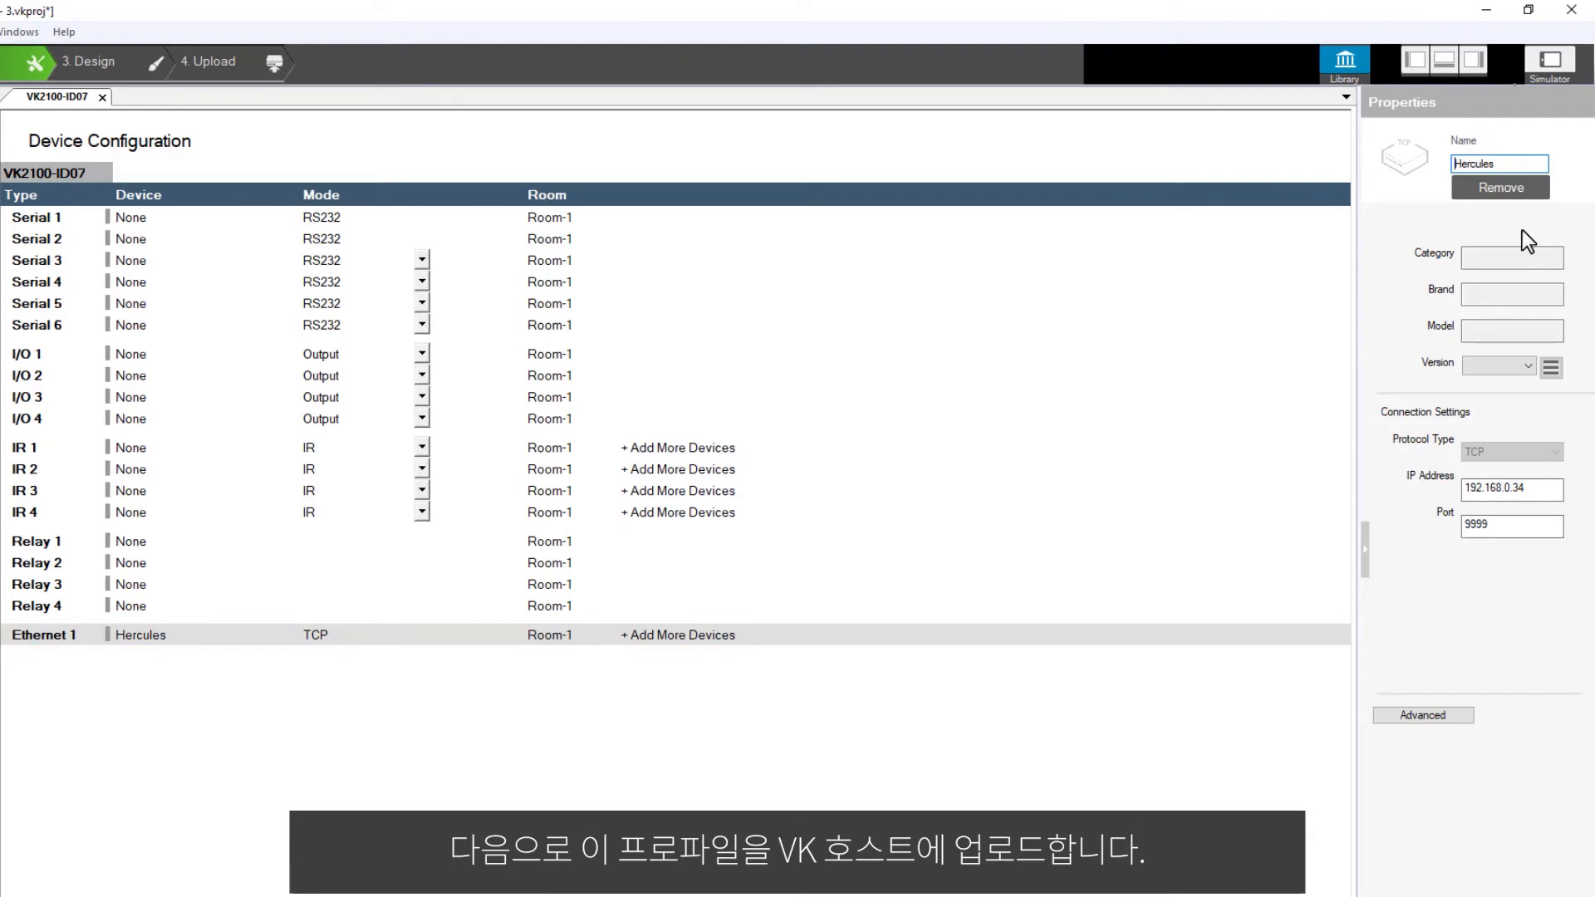
Find the controller at 192.168.0.60 and upload the project profile to it.
{"action": "left_click", "coordinate": [188, 71]}
{"action": "left_click", "coordinate": [538, 146]}
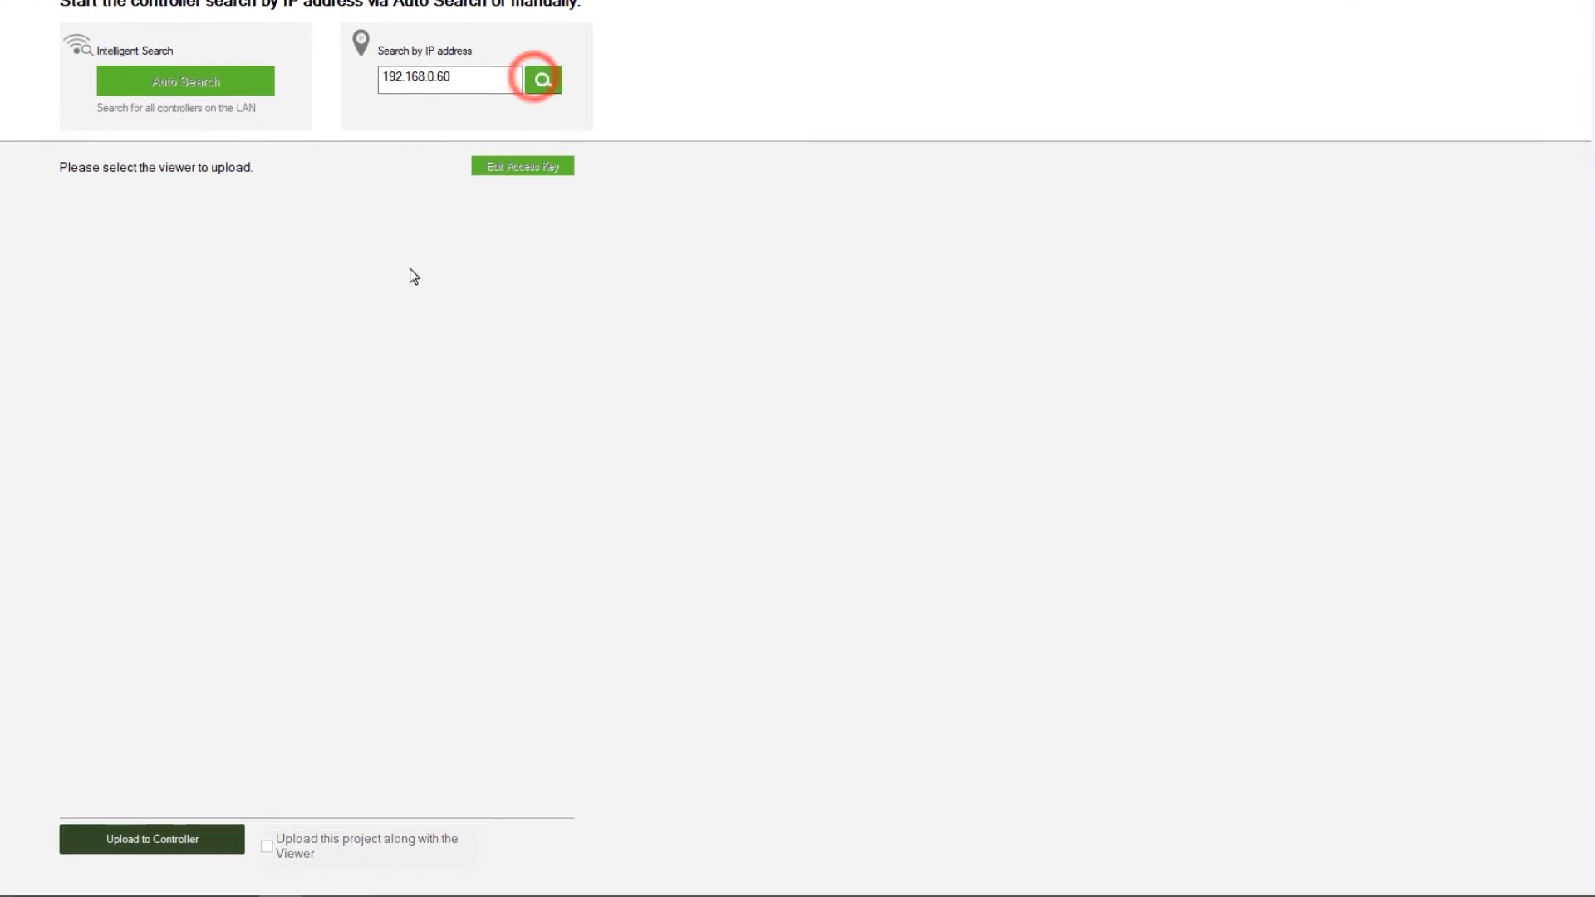
{"action": "left_click", "coordinate": [222, 837]}
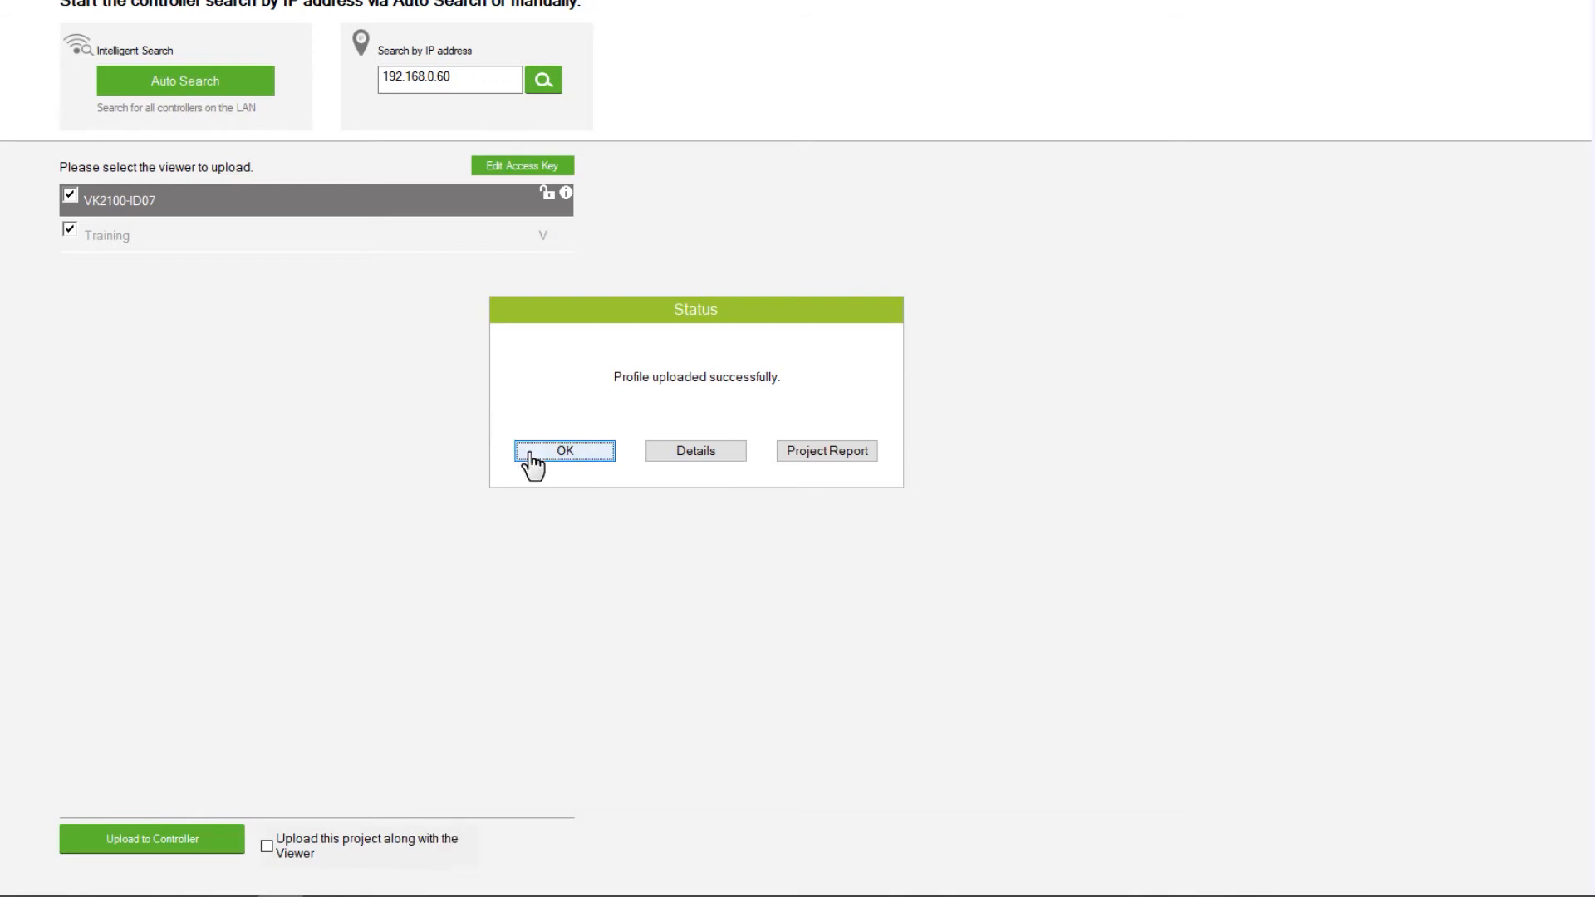
{"action": "left_click", "coordinate": [533, 452]}
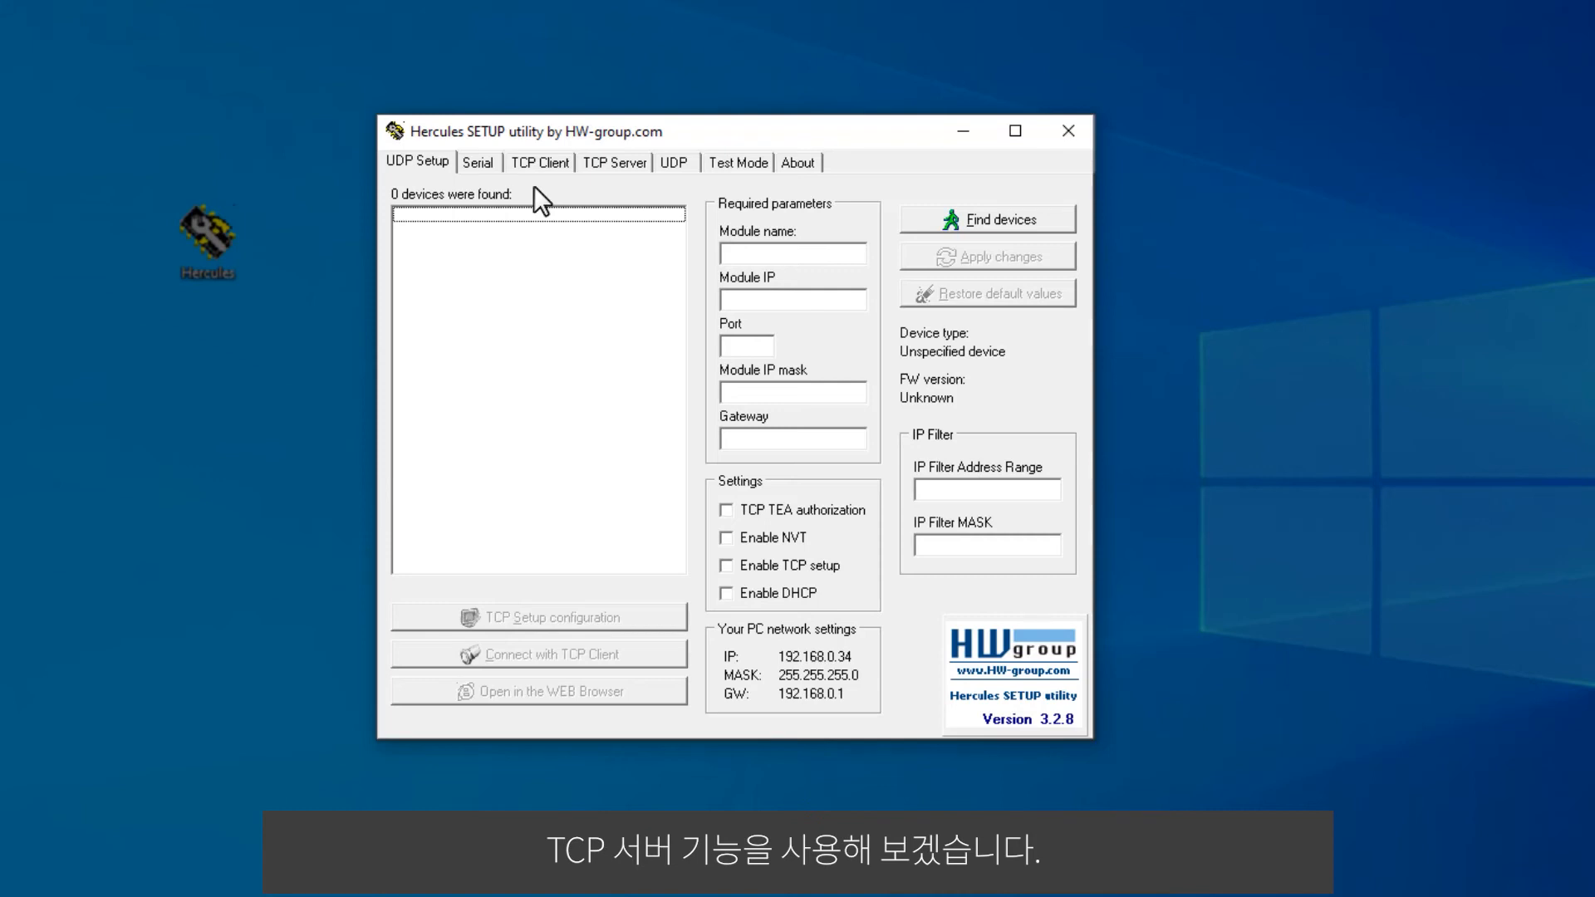
In the Hercules SETUP utility, start the TCP server listening on port 9999.
{"action": "left_click", "coordinate": [625, 162]}
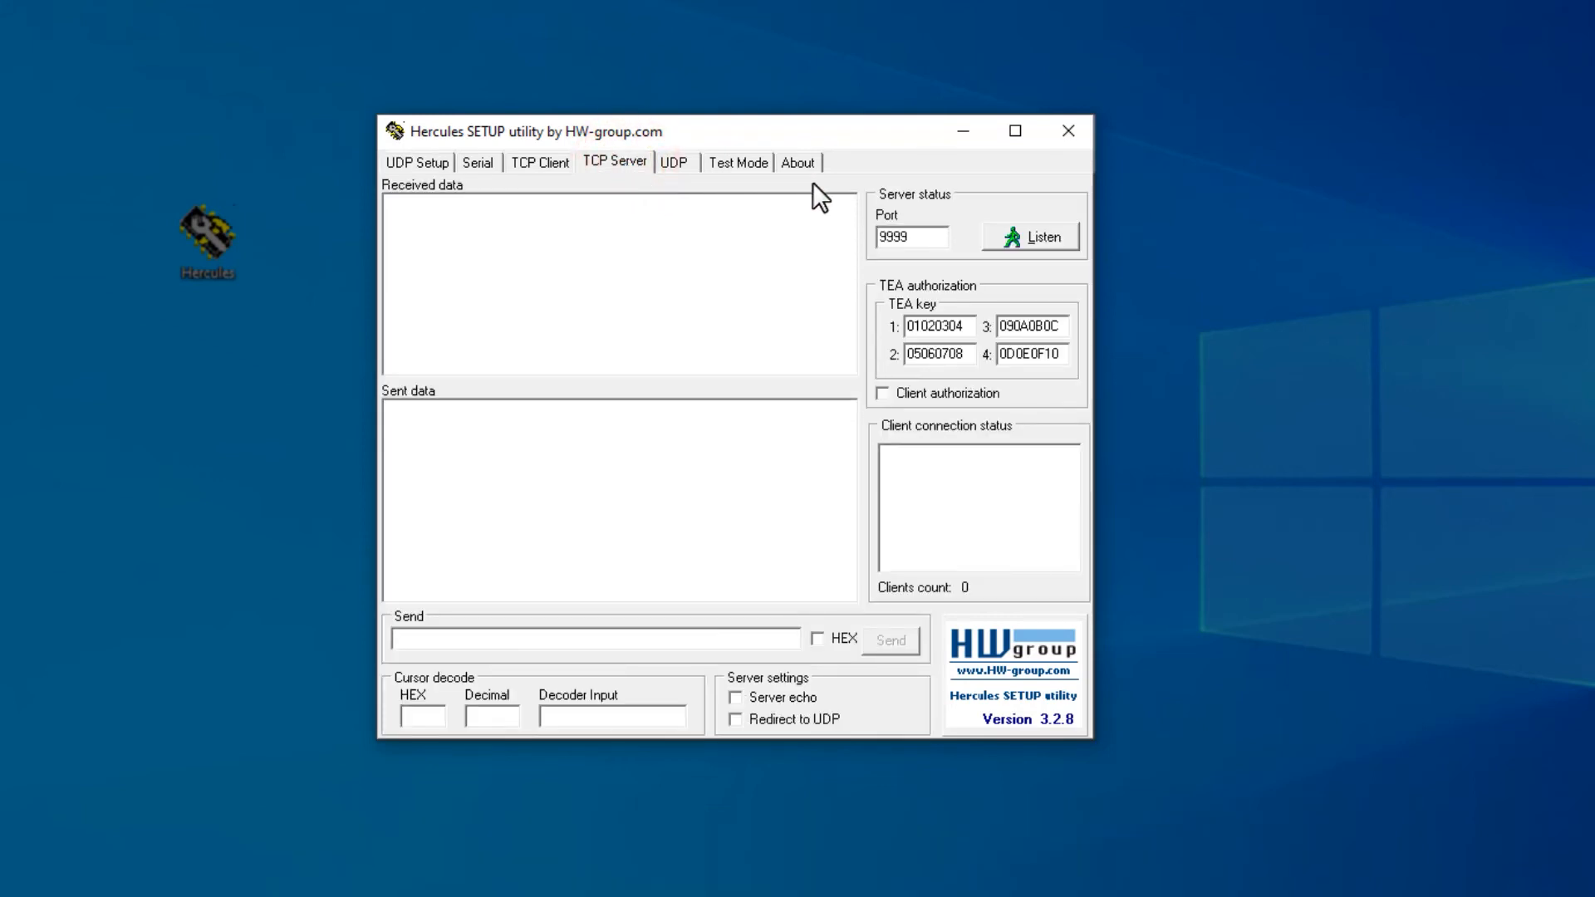
{"action": "left_click", "coordinate": [944, 236]}
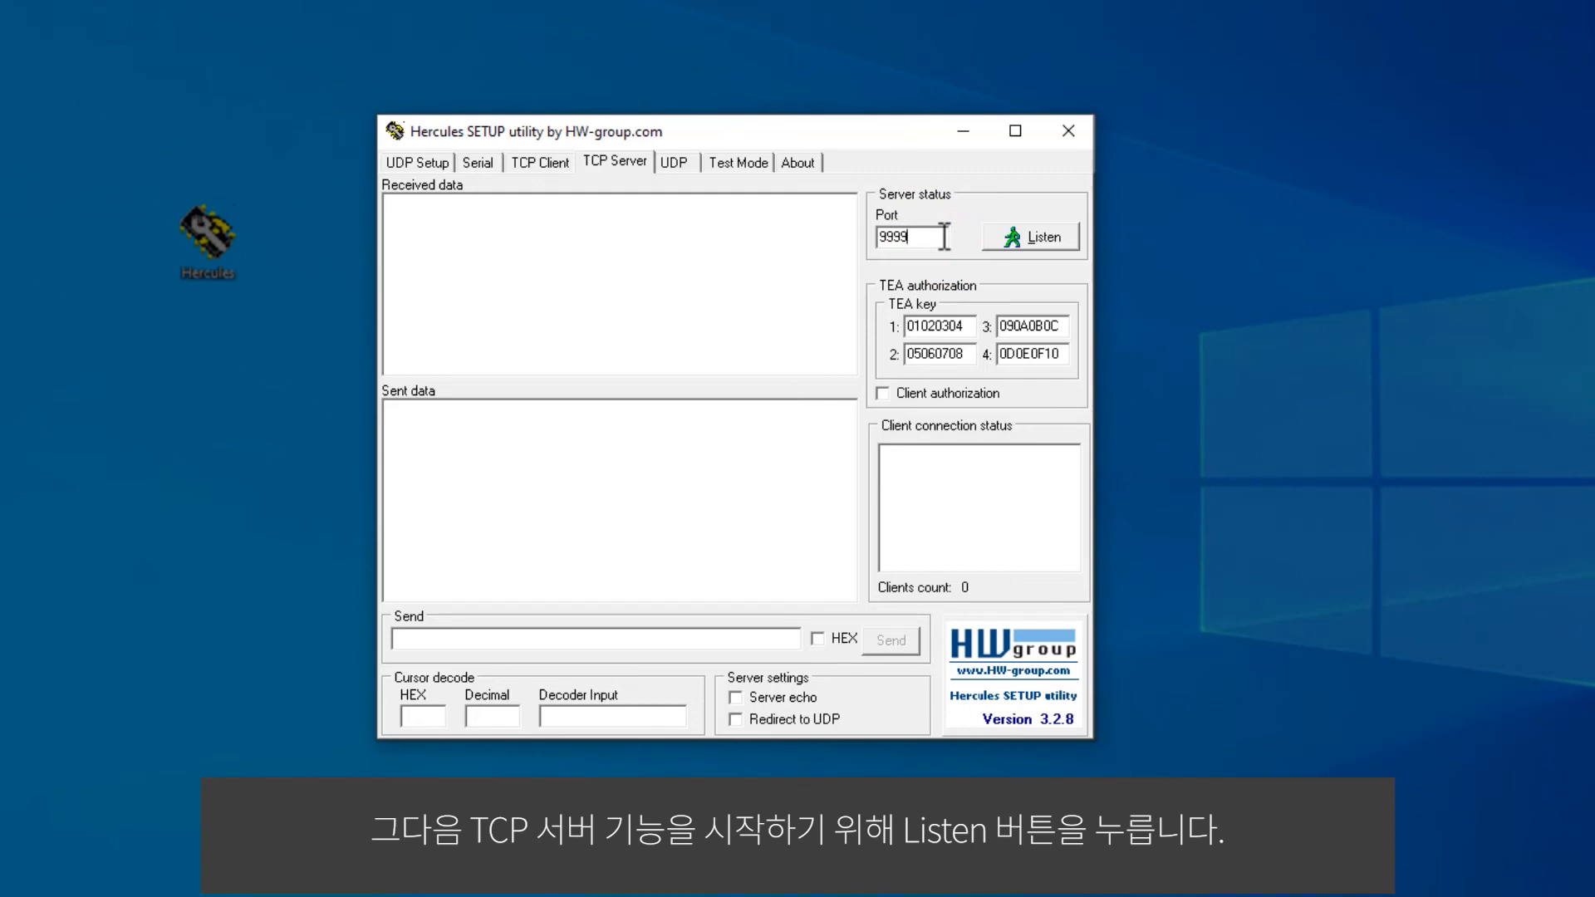
{"action": "left_click", "coordinate": [1063, 234]}
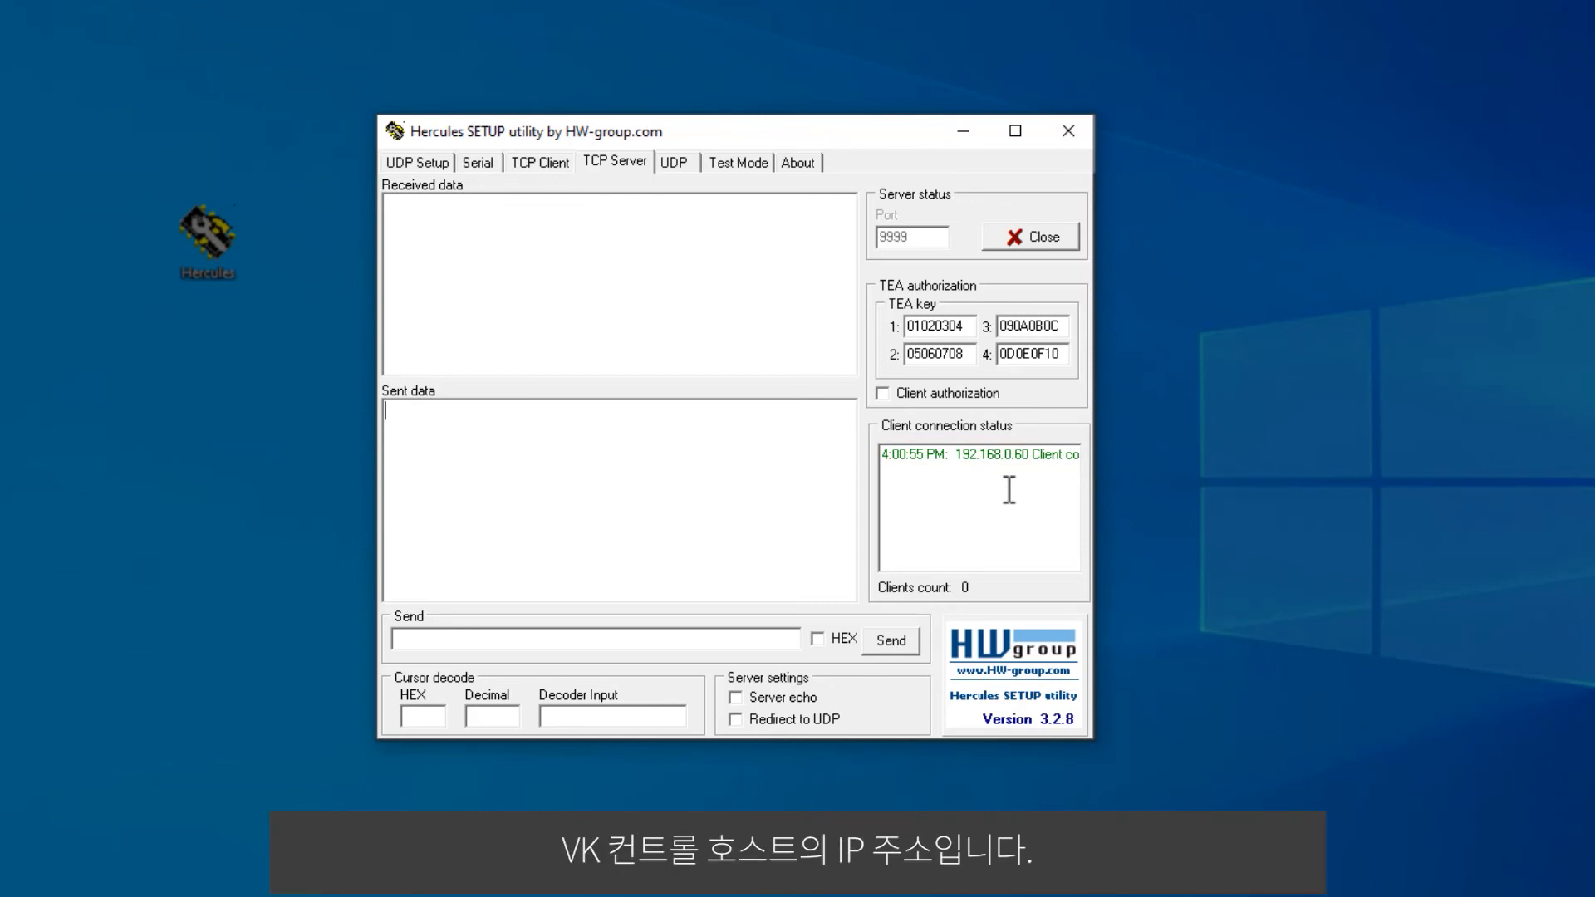
Send the test string 123ABC from the TCP server to the connected controller.
{"action": "left_click", "coordinate": [551, 637]}
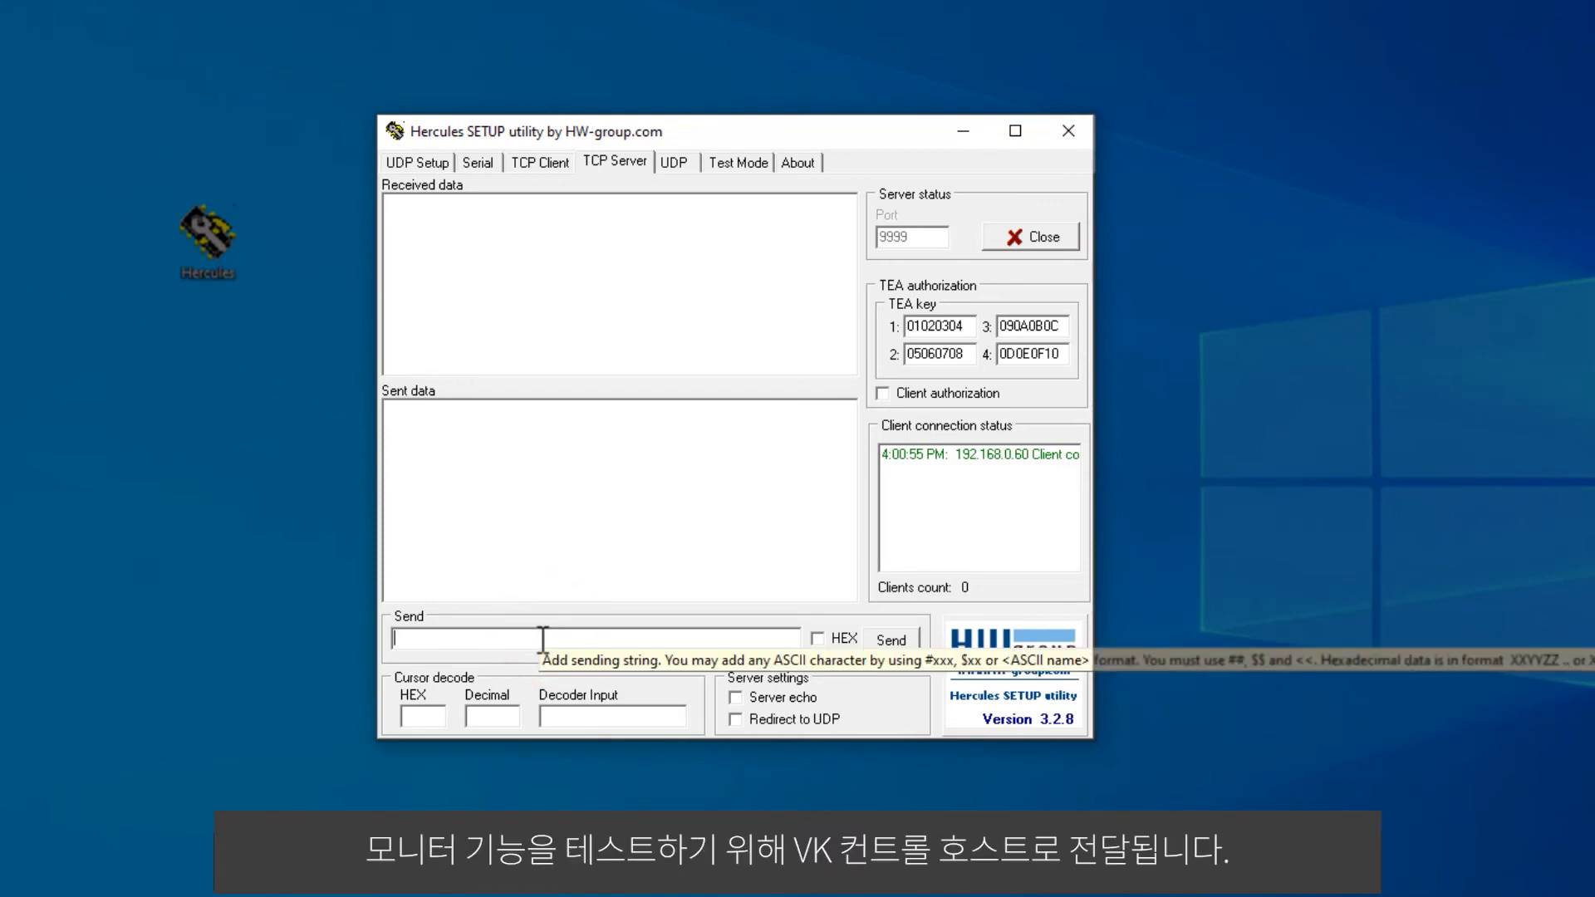
{"action": "left_click", "coordinate": [543, 640]}
{"action": "type", "text": "1"}
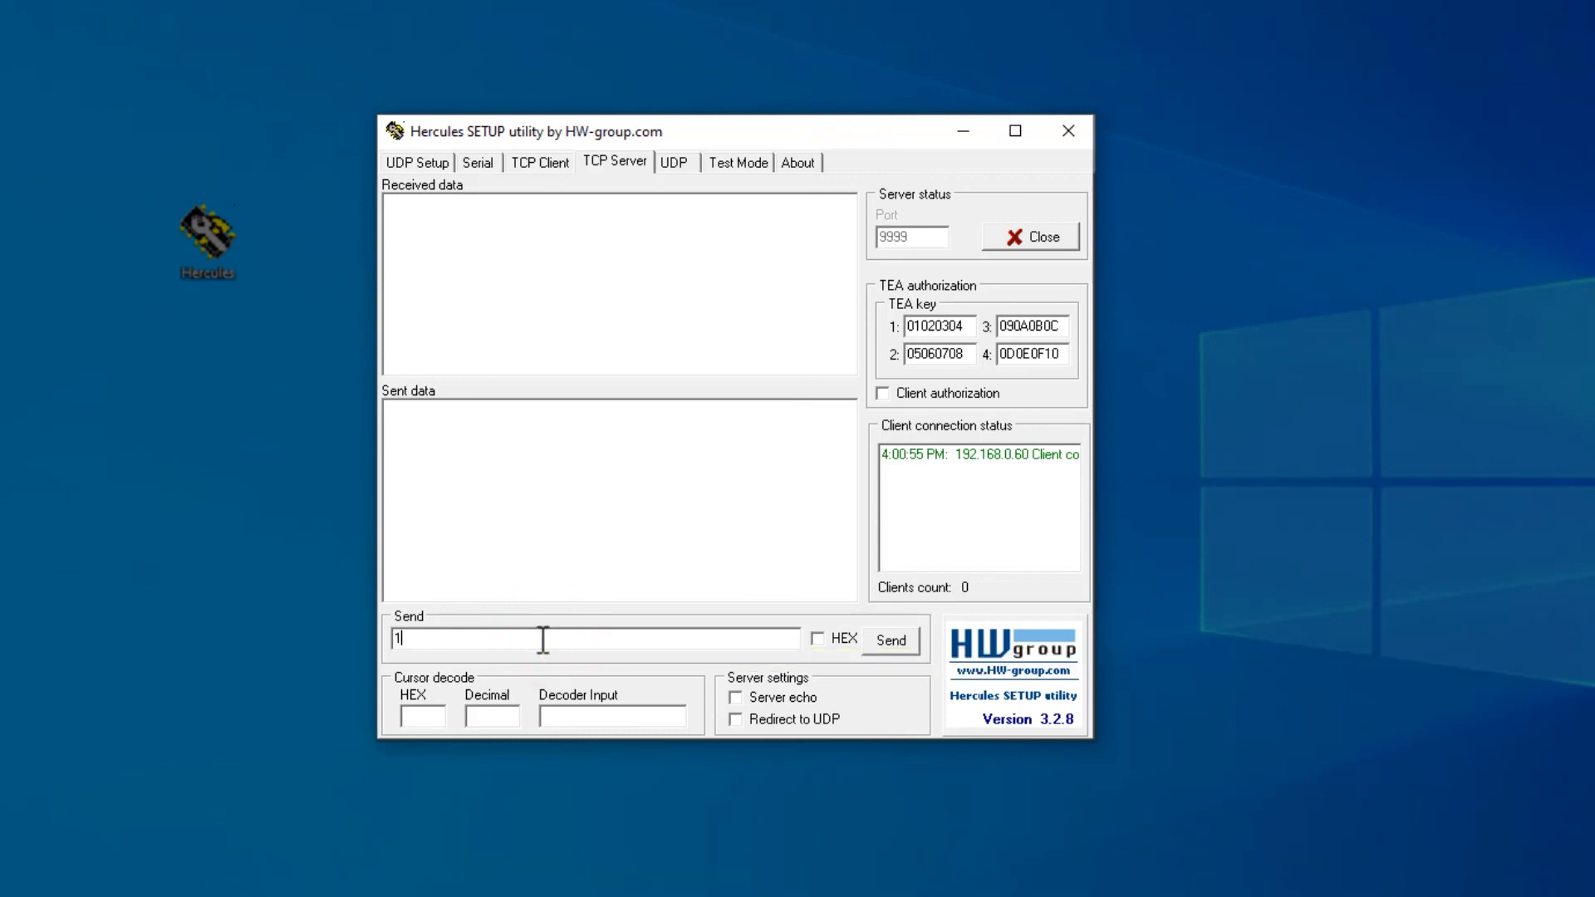
{"action": "type", "text": "23ABC"}
{"action": "left_click", "coordinate": [903, 643]}
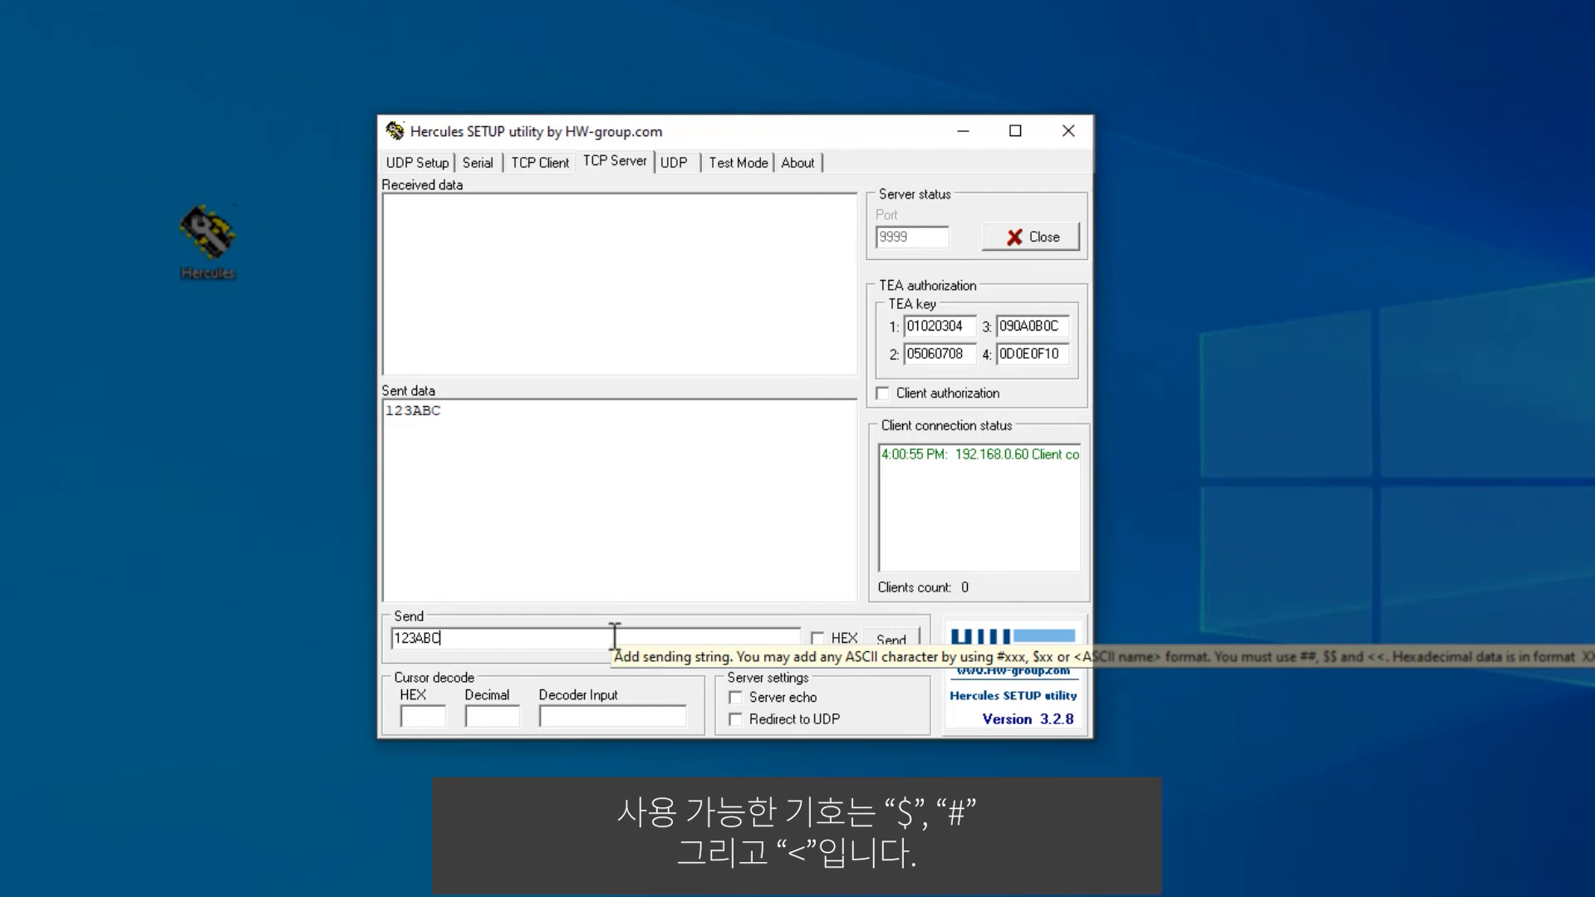
Append the hex code $0D to the 123ABC string in the message to send.
{"action": "type", "text": "$"}
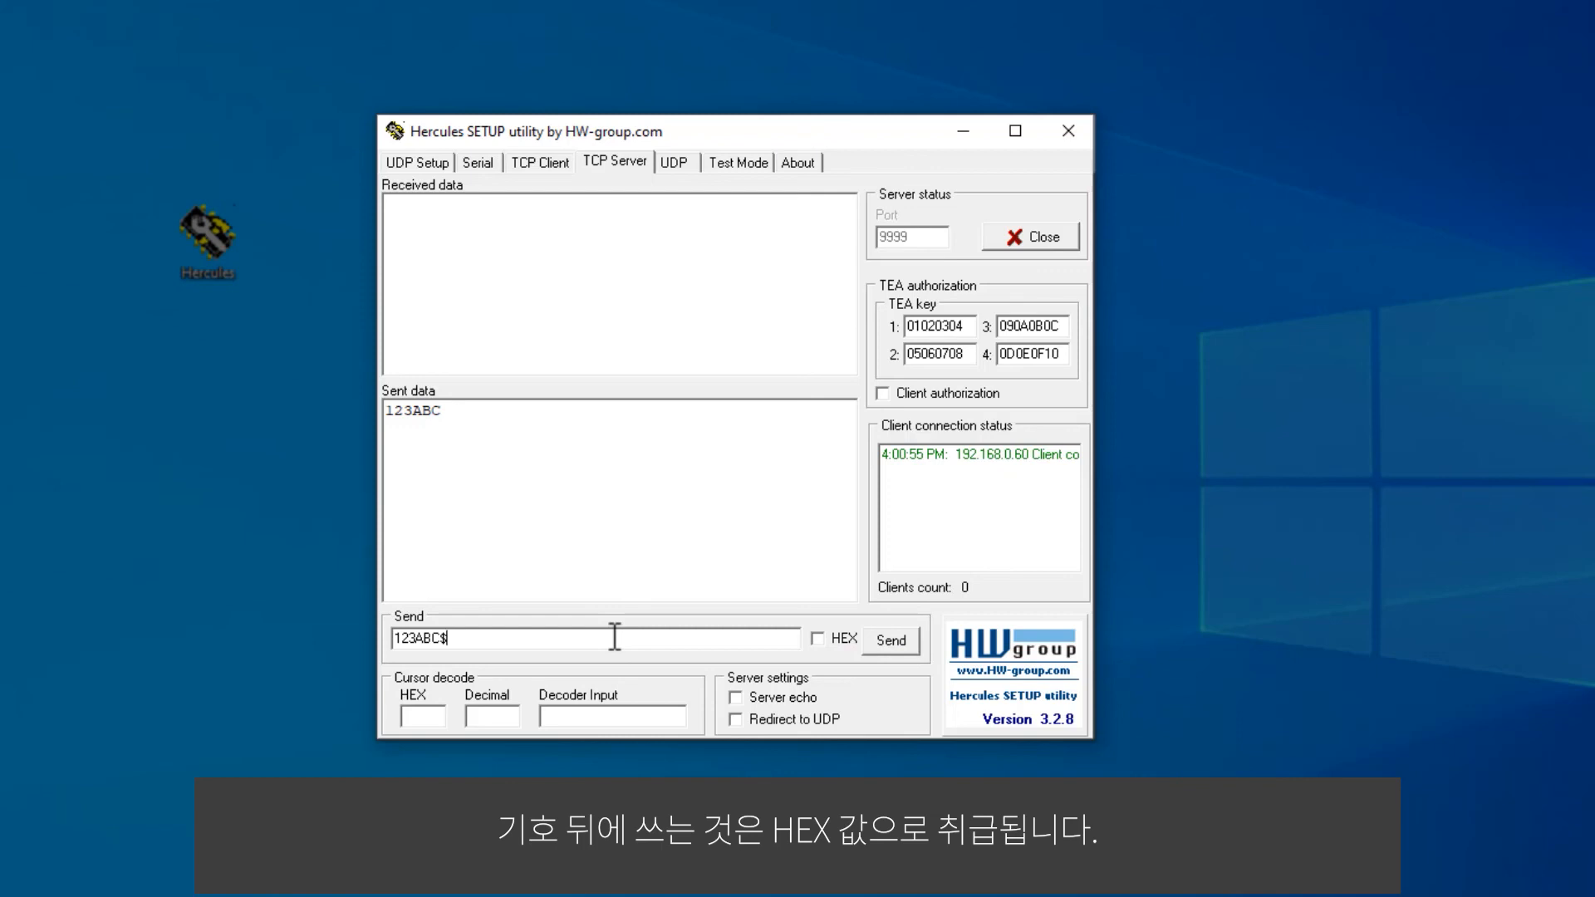
{"action": "type", "text": "0D"}
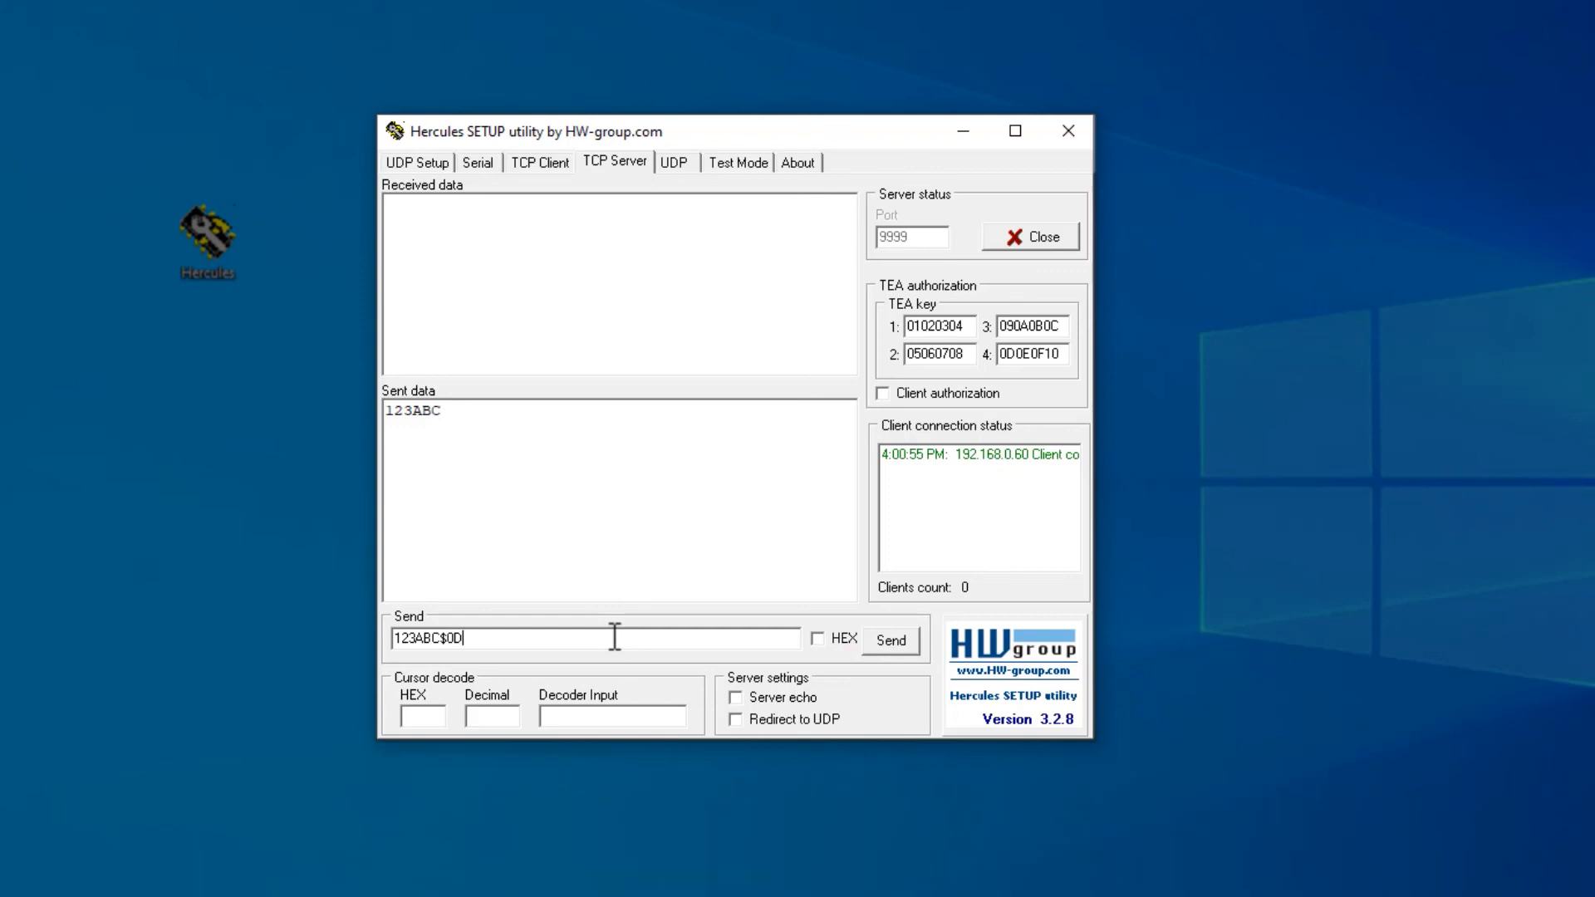